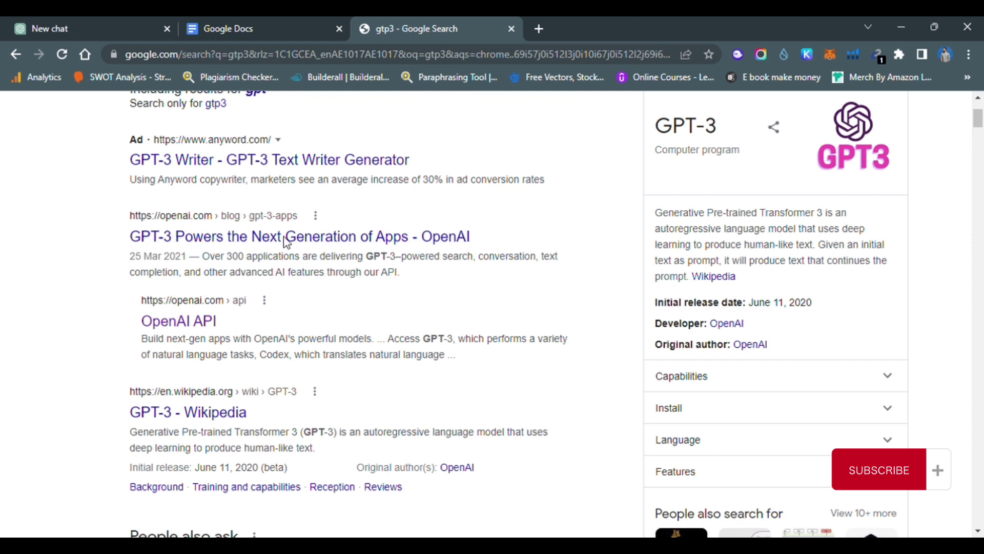
# - Open the OpenAI article "GPT-3 Powers the Next Generation of Apps" from the search results and skim through it
pyautogui.tripleClick(264, 250)
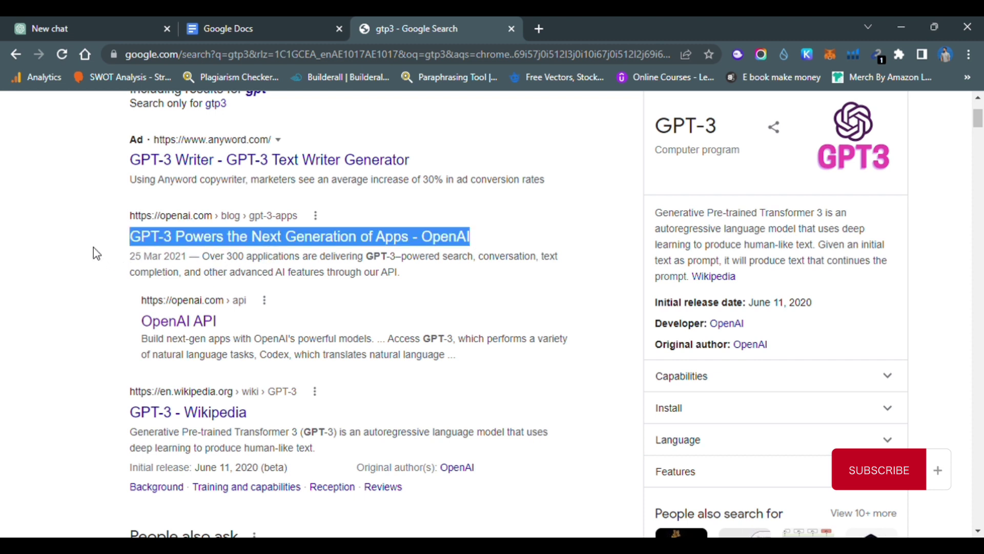
pyautogui.click(513, 265)
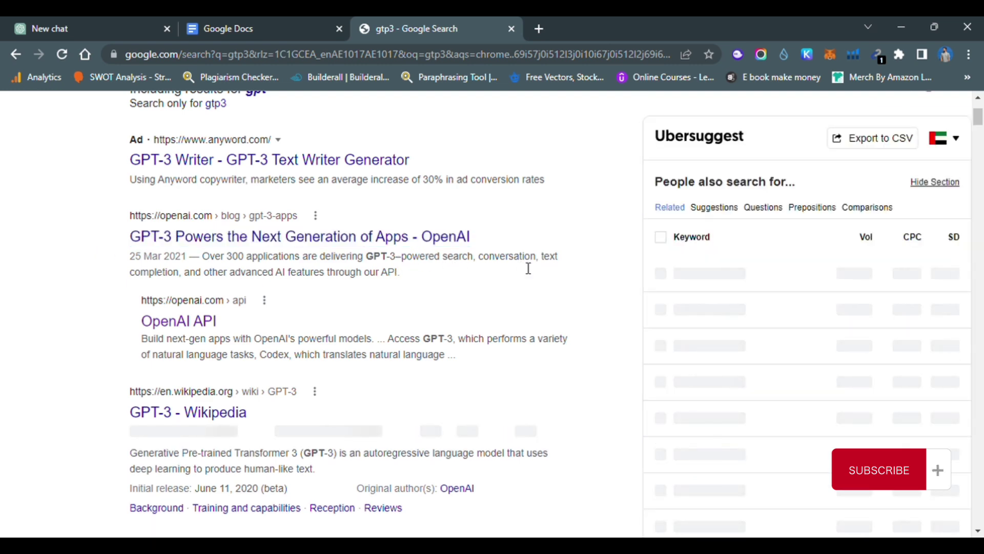
pyautogui.click(355, 237)
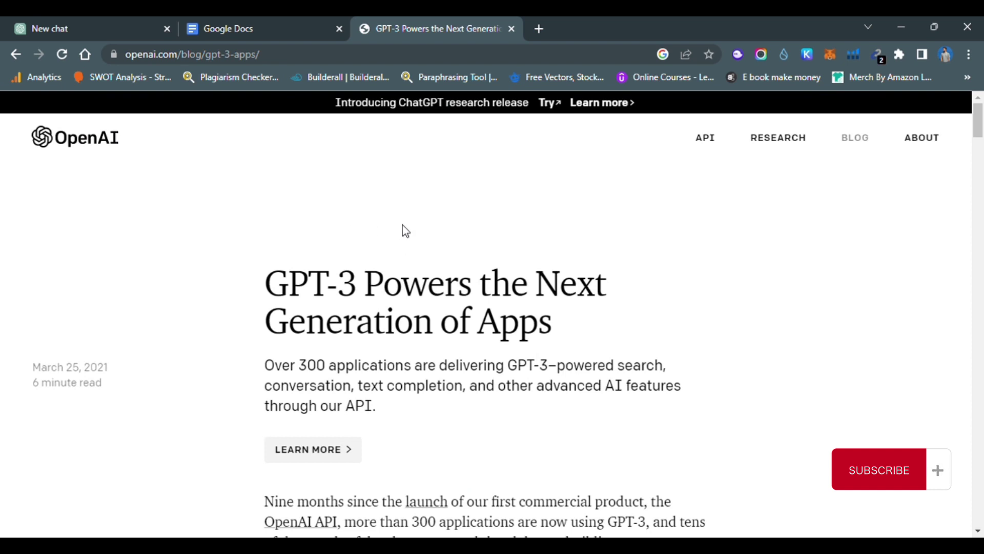
pyautogui.scroll(-1, 479, 204)
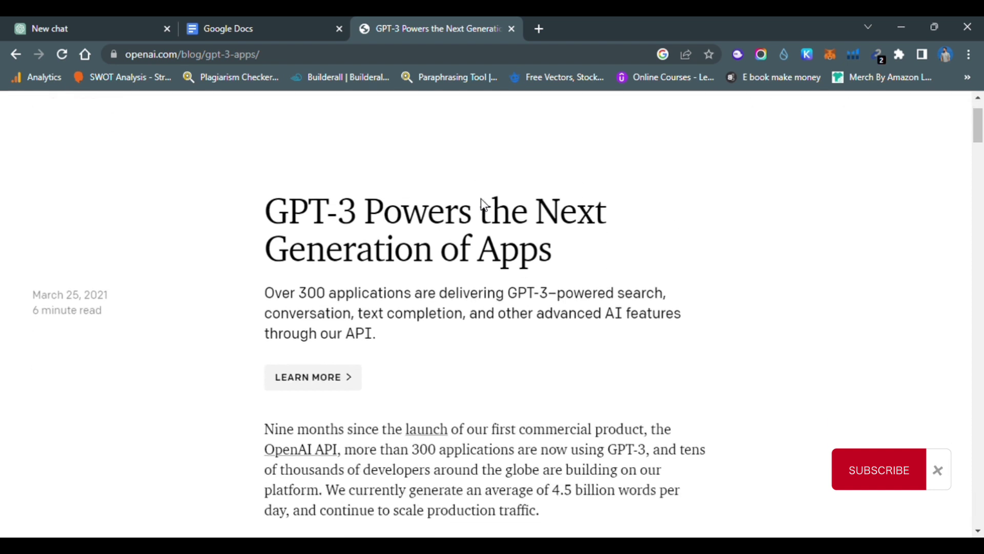
pyautogui.scroll(1, 501, 202)
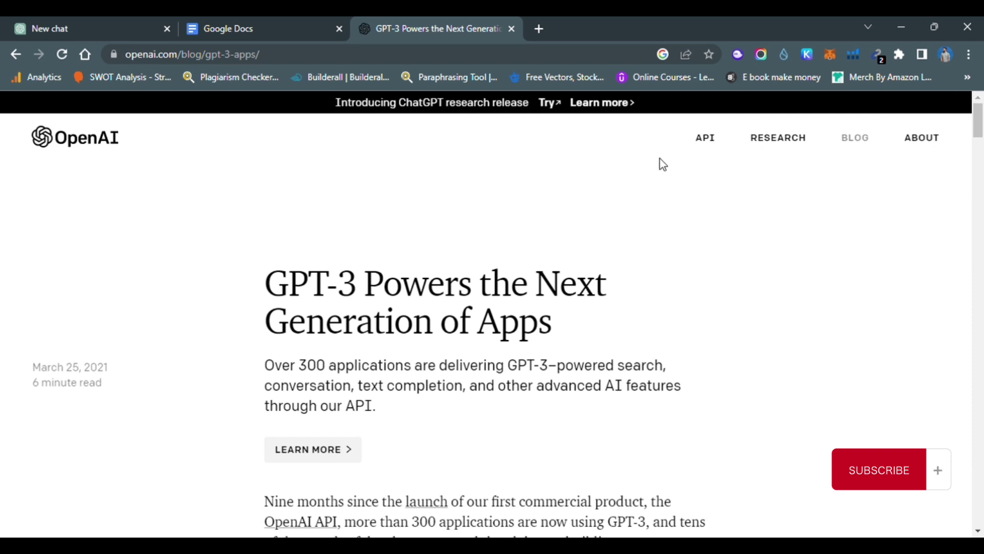
pyautogui.scroll(-3, 638, 157)
pyautogui.scroll(-4, 648, 170)
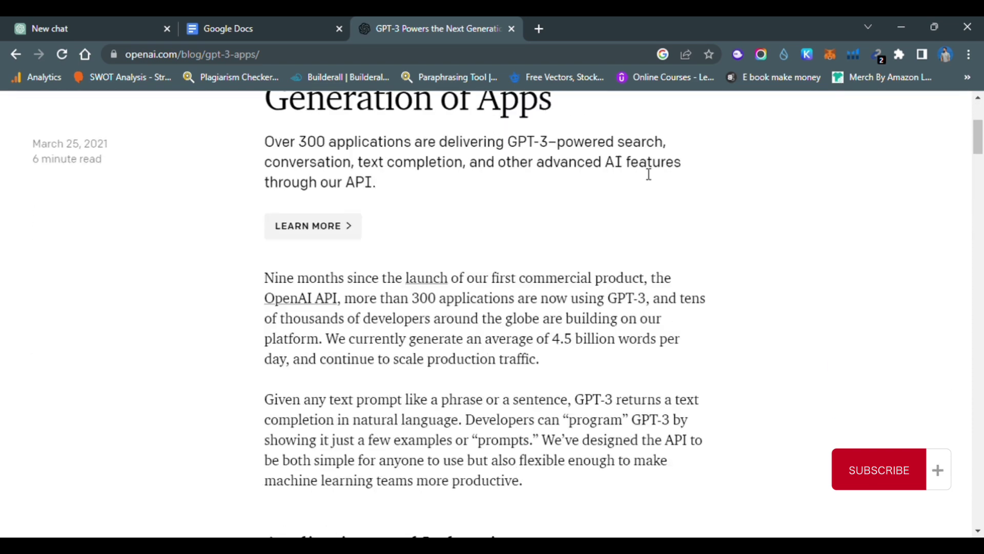
pyautogui.scroll(-8, 684, 193)
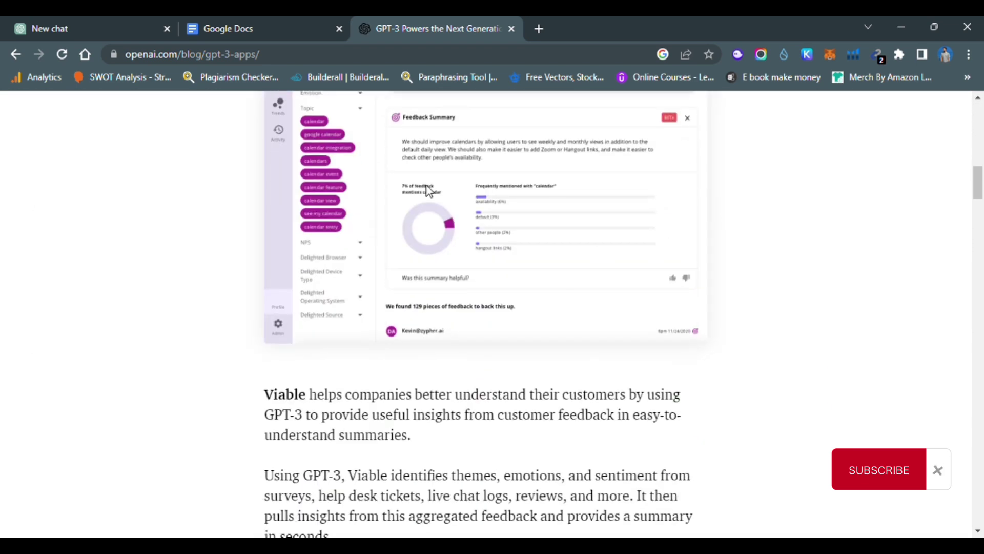
pyautogui.scroll(7, 441, 172)
pyautogui.scroll(7, 439, 168)
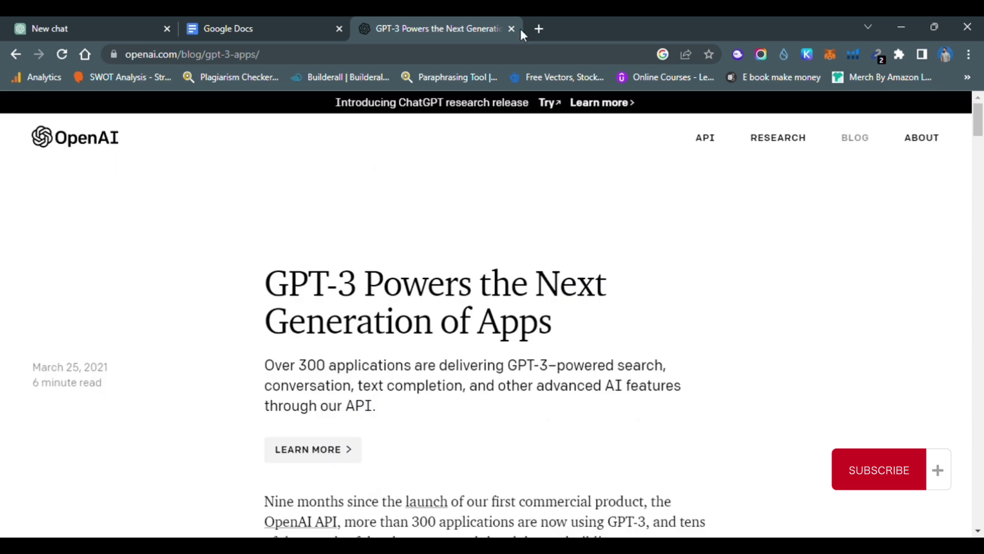
# - Go from the GPT-3 article to the OpenAI homepage and look it over
pyautogui.click(45, 27)
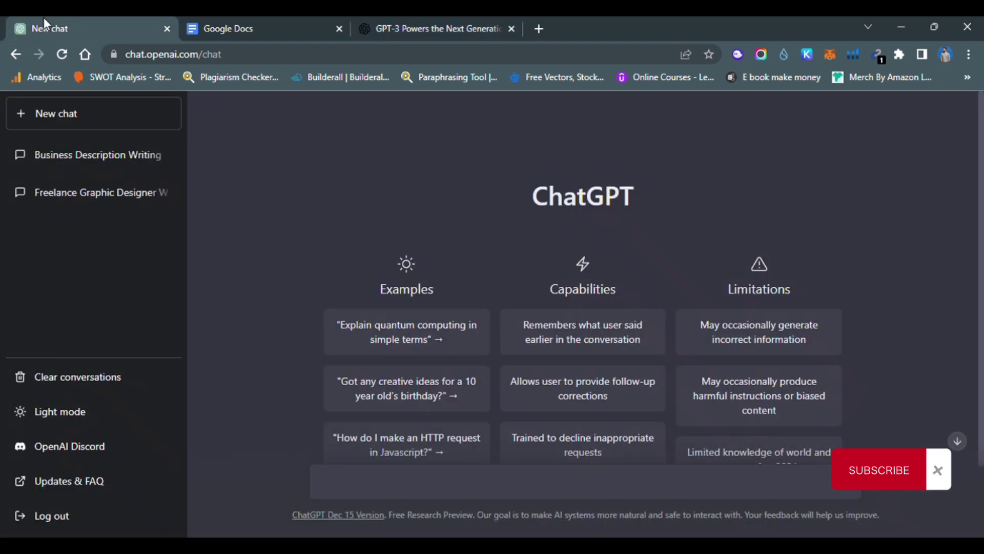
pyautogui.click(445, 23)
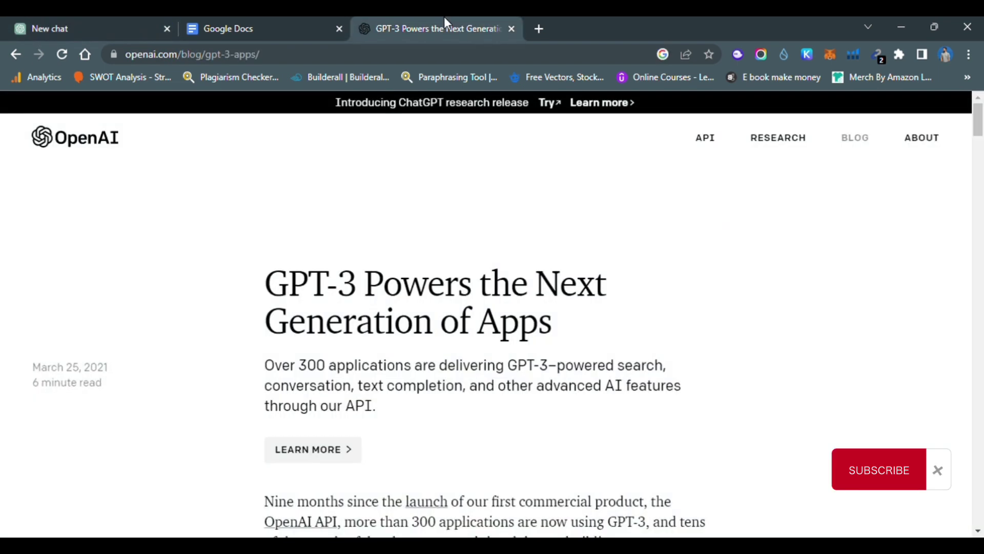
pyautogui.click(46, 143)
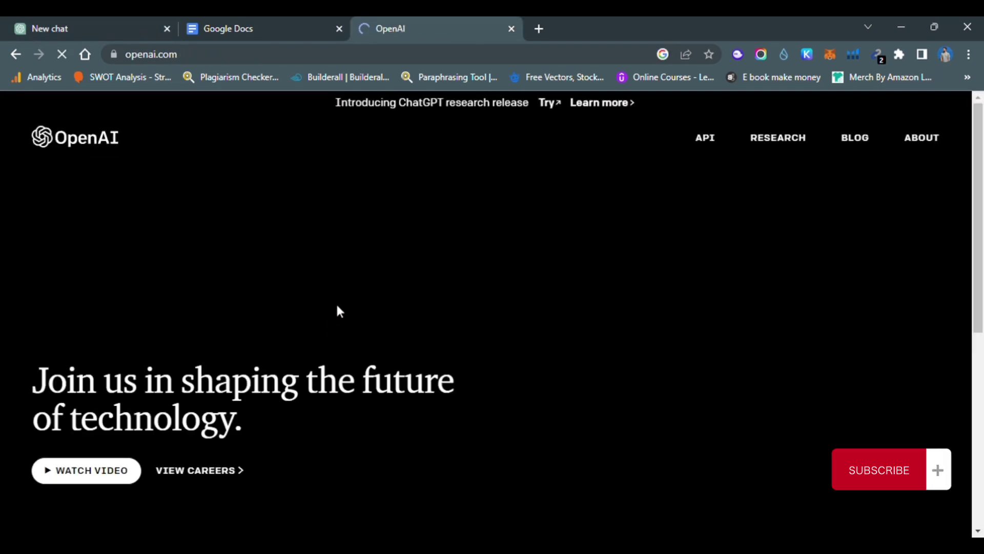
pyautogui.scroll(-5, 339, 301)
pyautogui.scroll(5, 343, 300)
# - Return to the ChatGPT new chat page and look over its examples, capabilities and limitations
pyautogui.click(74, 22)
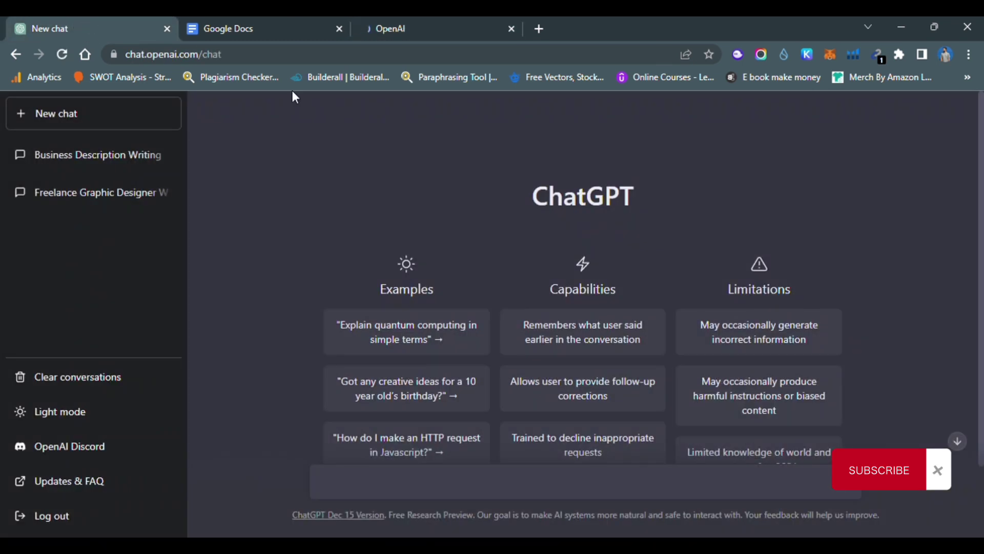
pyautogui.scroll(-3, 192, 158)
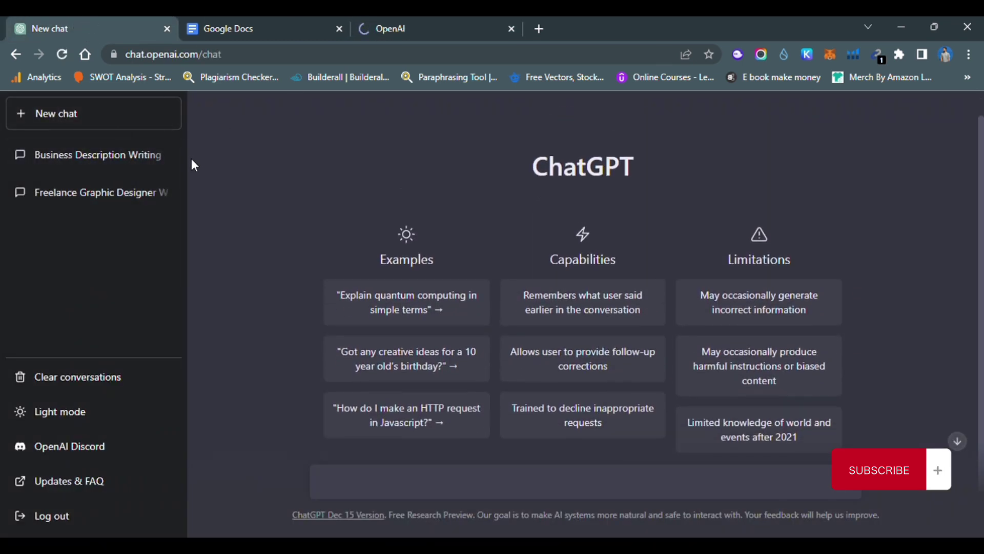
pyautogui.scroll(3, 561, 197)
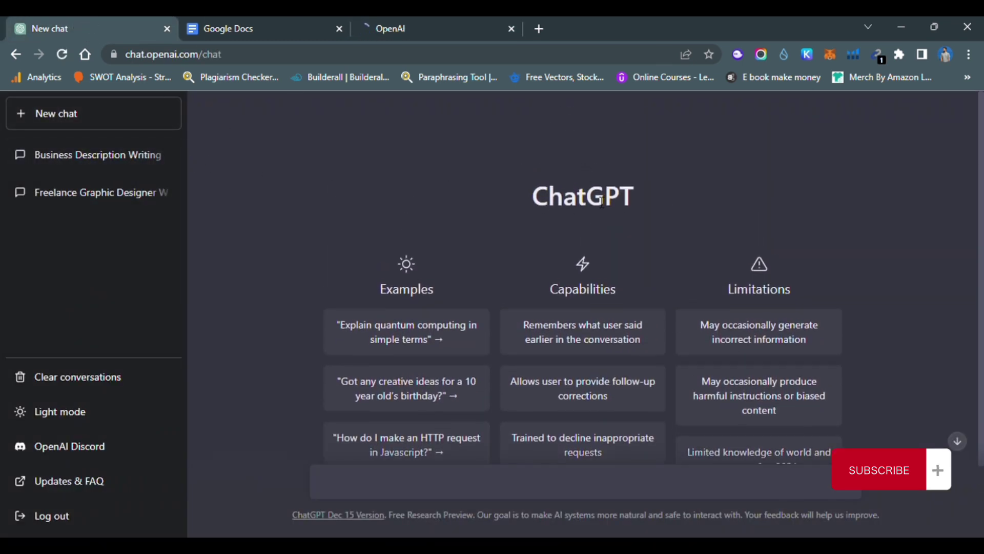
pyautogui.moveTo(528, 195); pyautogui.dragTo(650, 202)
pyautogui.hotkey('ctrl', 'l')
pyautogui.click(63, 54)
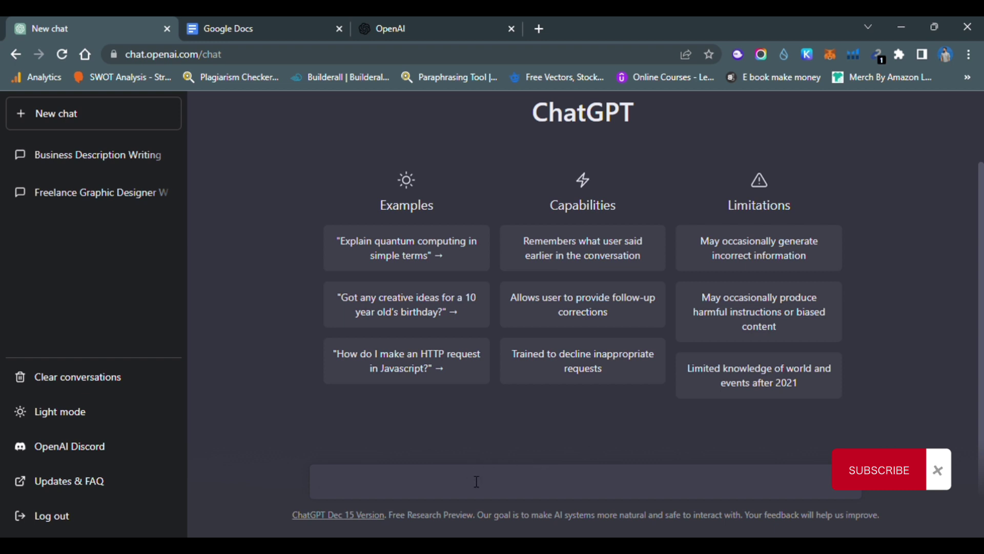
# - Submit the prompt "write me an email application for a job post for graphic designer" to ChatGPT
pyautogui.write('write me an email')
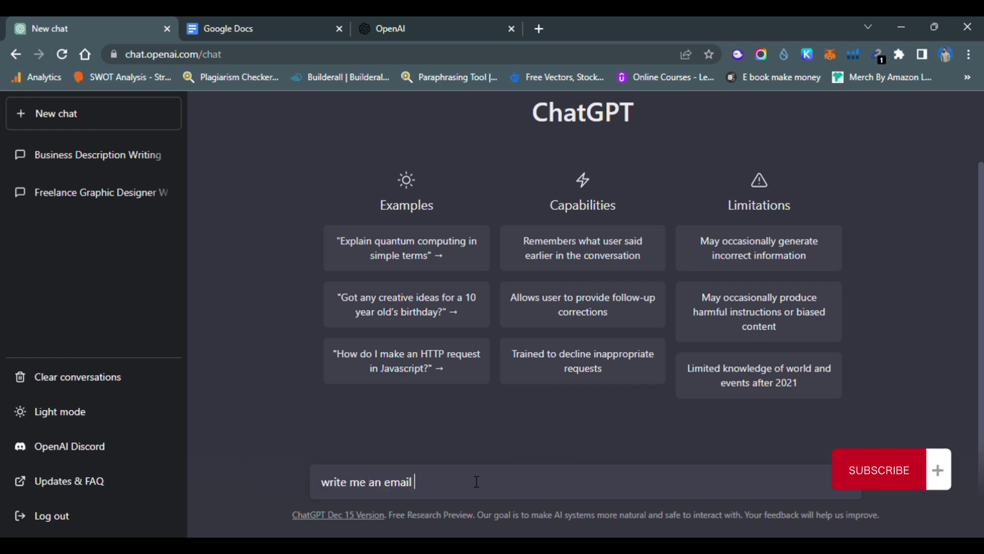
pyautogui.write(' saying')
pyautogui.press('BackSpace')
pyautogui.press('BackSpace')
pyautogui.press('BackSpace')
pyautogui.press('BackSpace')
pyautogui.write('application for a job post re')
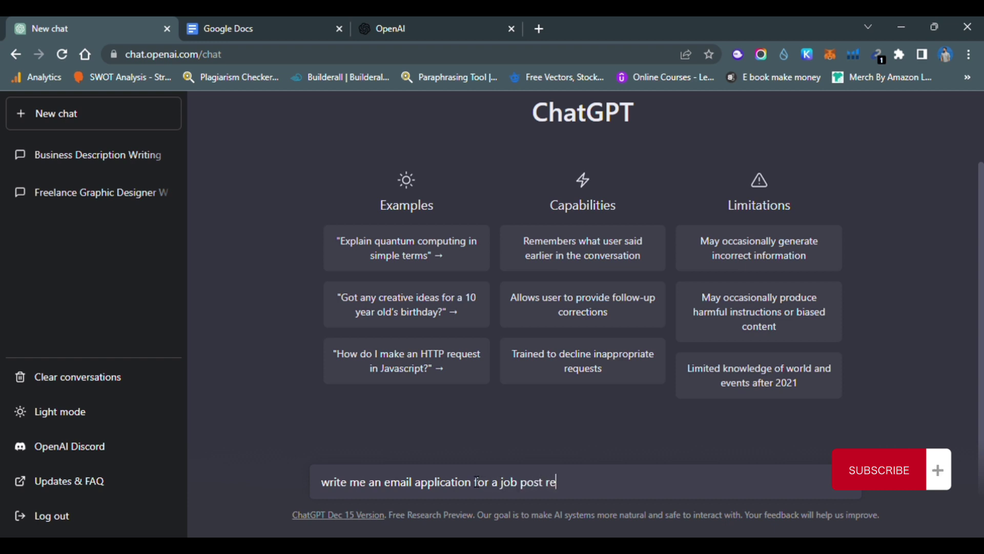
pyautogui.press('BackSpace')
pyautogui.press('BackSpace')
pyautogui.write('for graphic designer')
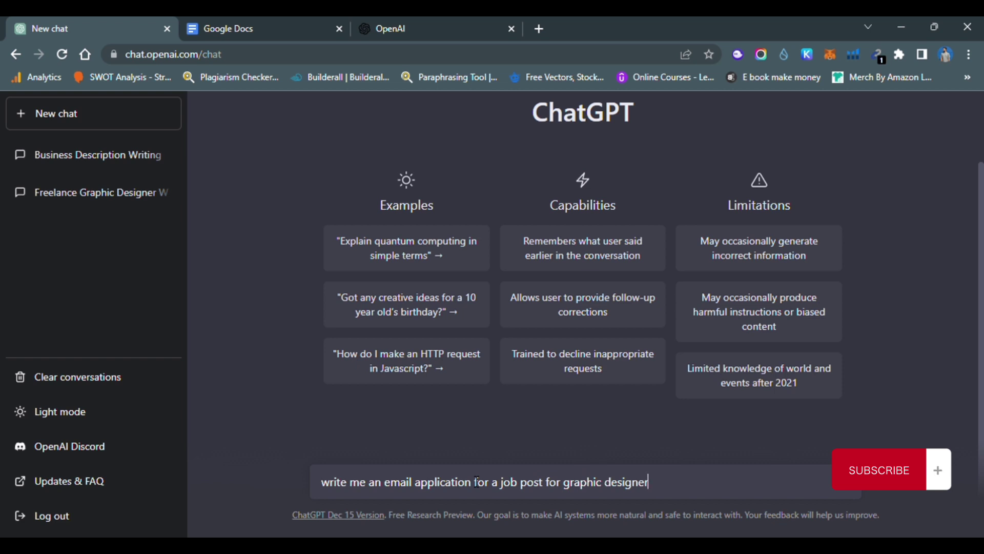
pyautogui.moveTo(476, 483); pyautogui.dragTo(322, 482)
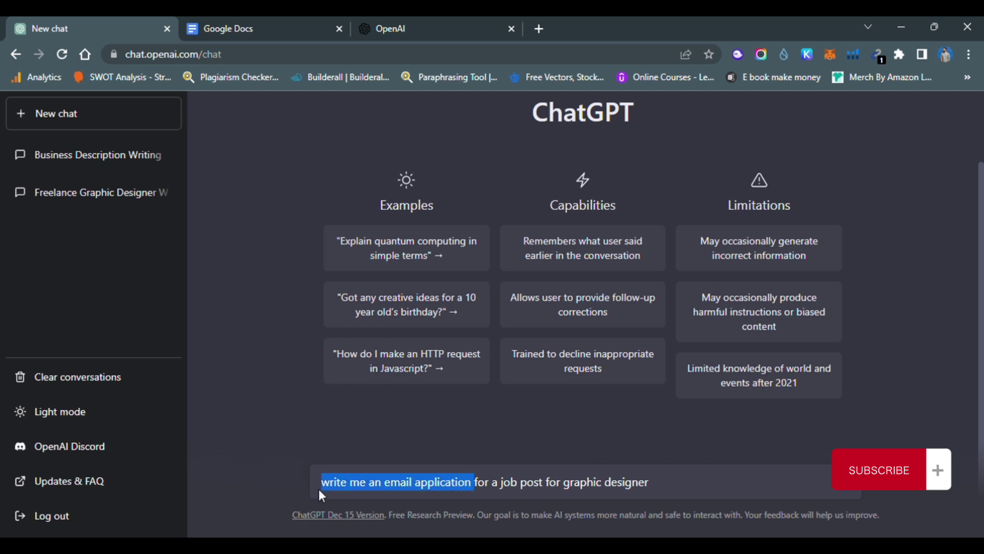
pyautogui.click(483, 488)
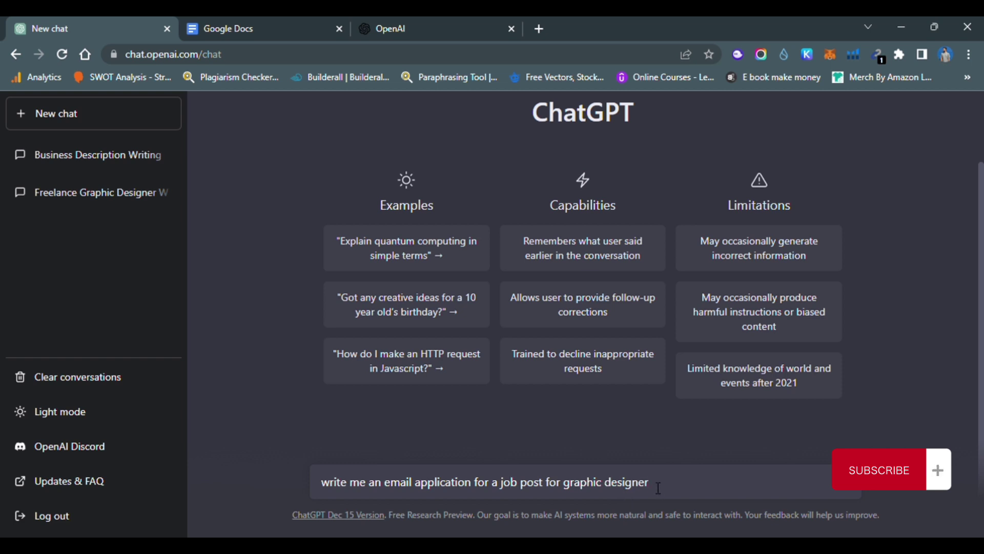
pyautogui.press('Return')
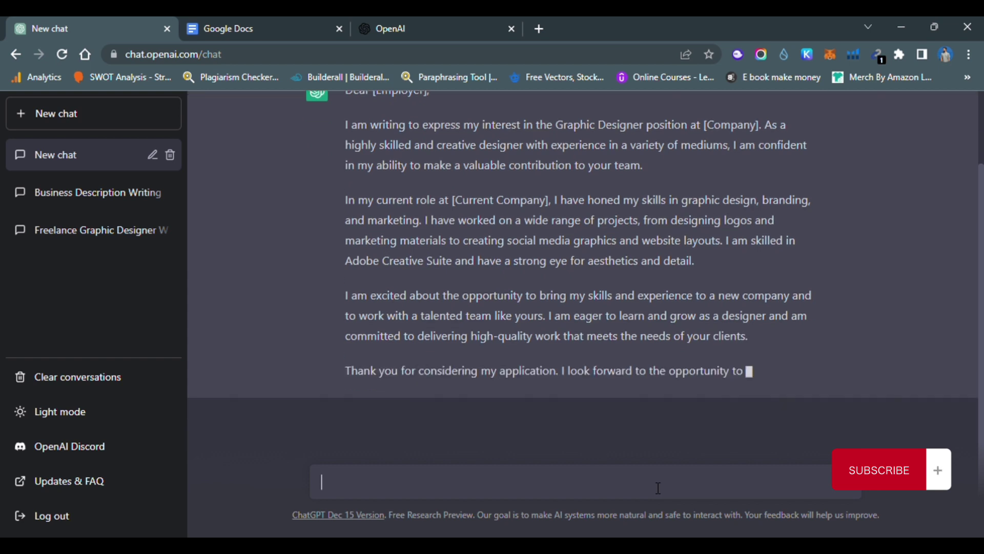
# - Review the generated graphic designer application email, from the employer greeting through the body paragraphs to the name placeholder
pyautogui.scroll(1, 605, 312)
pyautogui.scroll(-2, 491, 297)
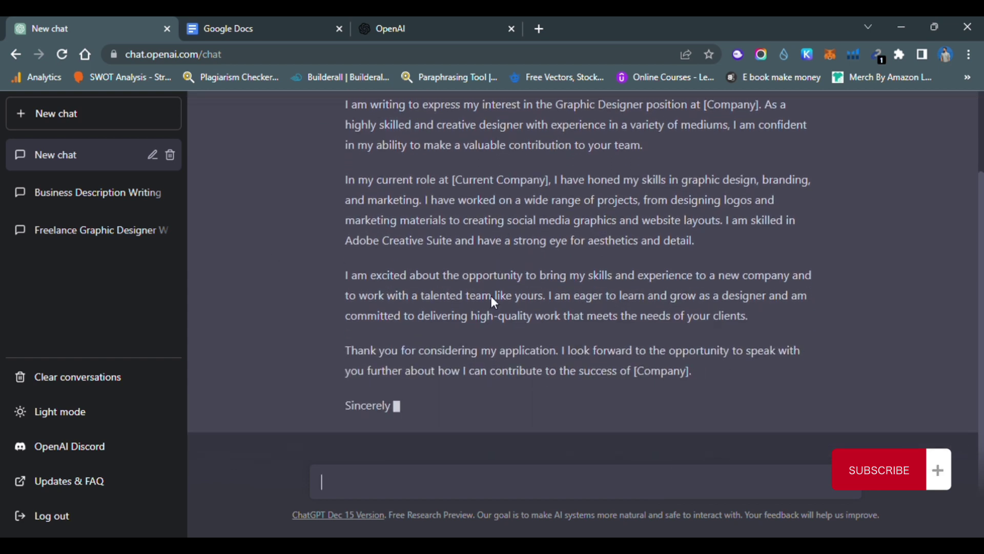
pyautogui.scroll(1, 461, 295)
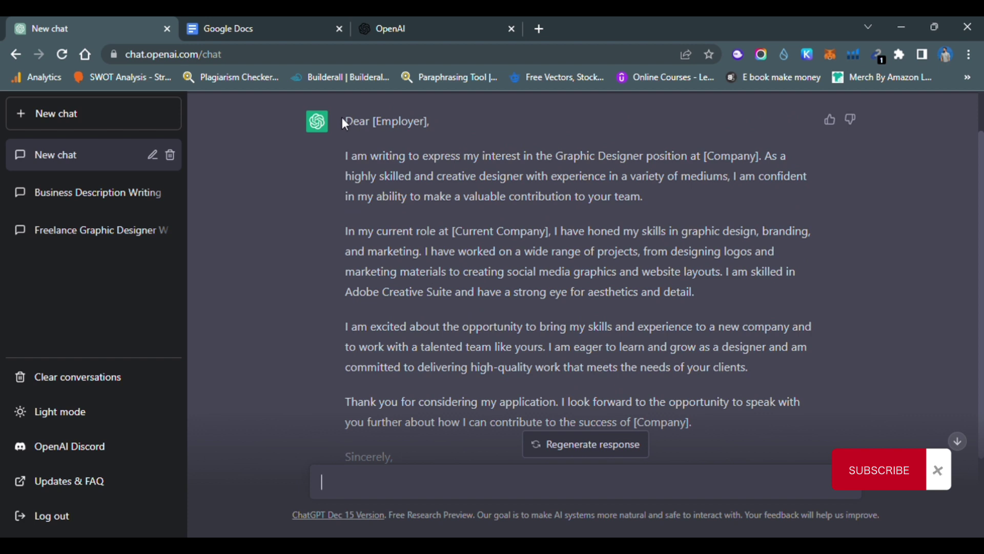
pyautogui.moveTo(343, 120); pyautogui.dragTo(433, 126)
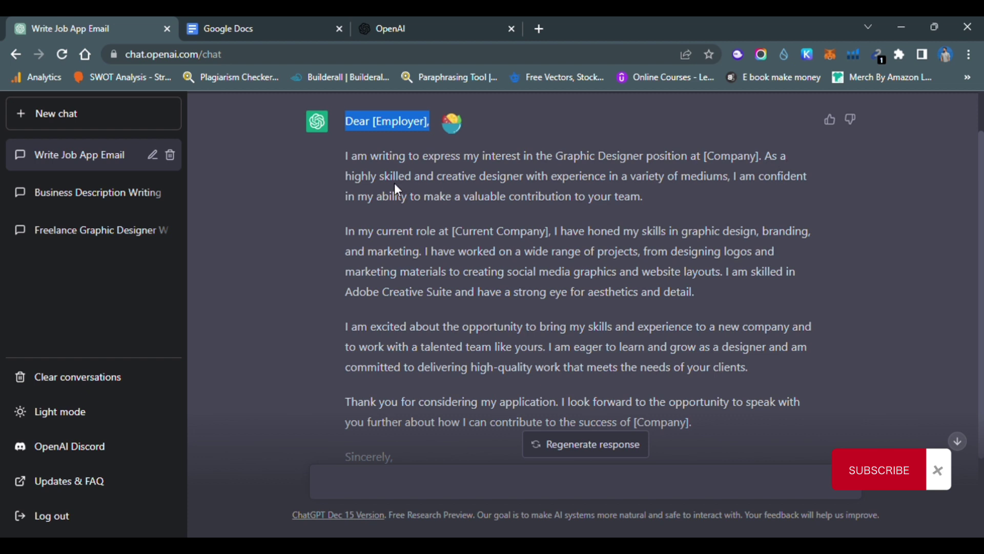
pyautogui.moveTo(414, 175); pyautogui.dragTo(548, 177)
pyautogui.scroll(-2, 499, 225)
pyautogui.click(434, 226)
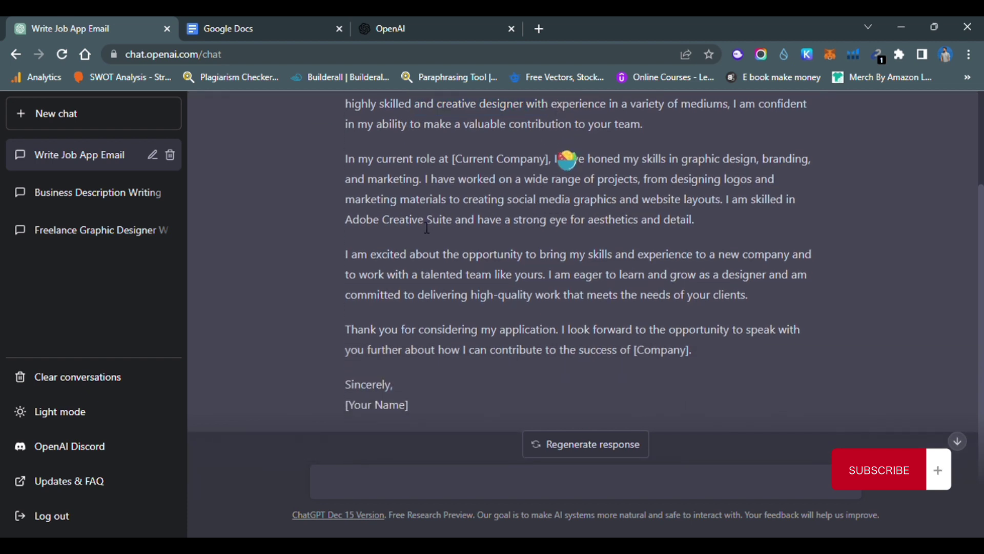
pyautogui.scroll(2, 403, 224)
pyautogui.moveTo(346, 156); pyautogui.dragTo(439, 438)
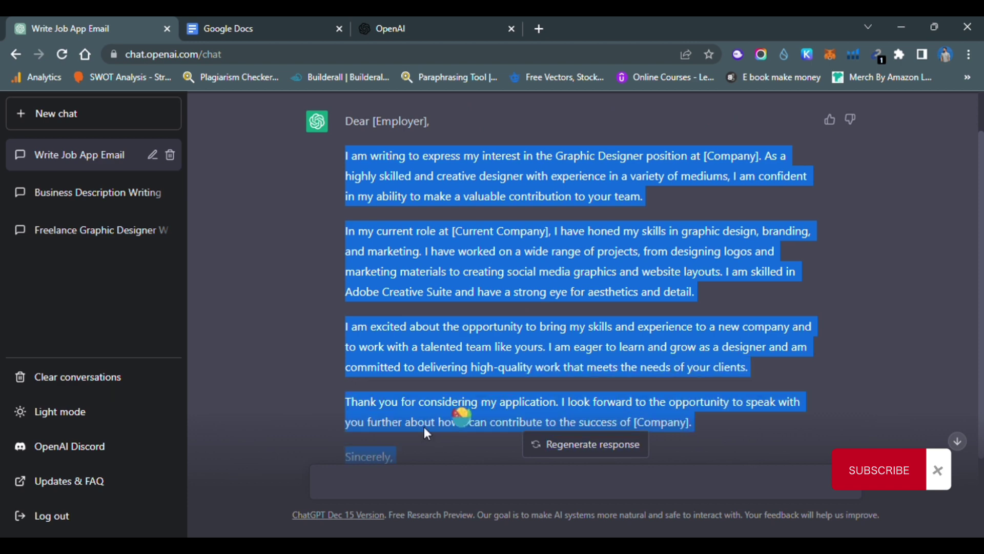
pyautogui.click(456, 302)
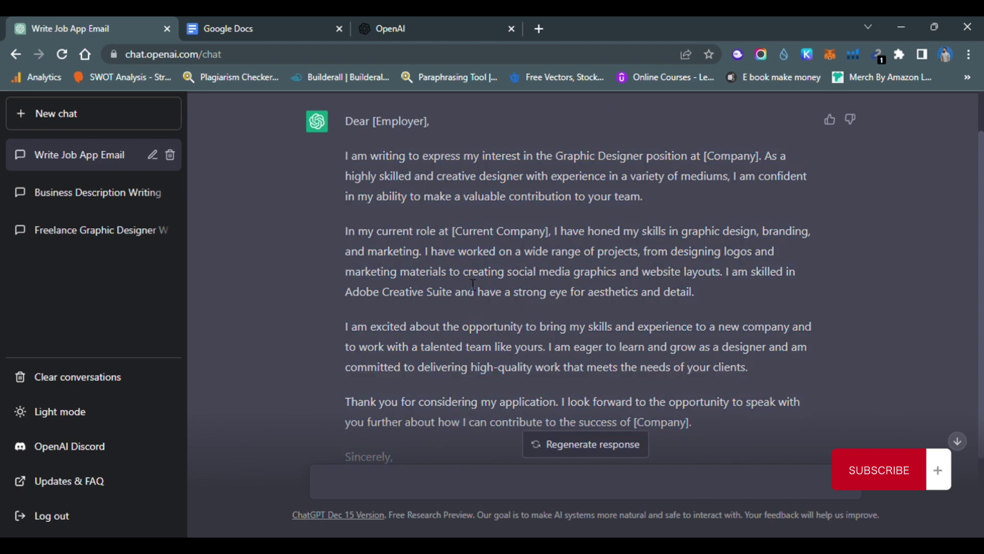
pyautogui.scroll(-2, 516, 324)
pyautogui.moveTo(403, 379); pyautogui.dragTo(357, 378)
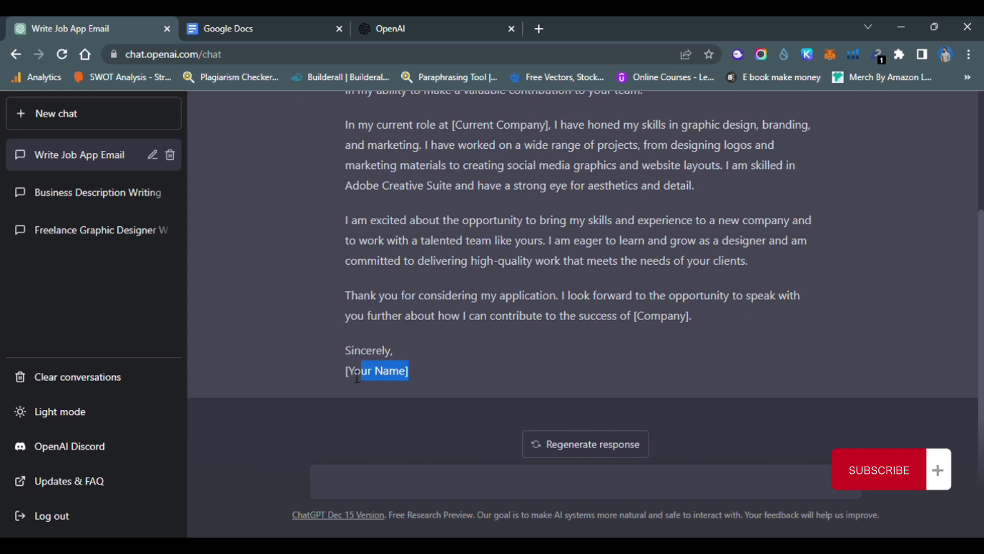
pyautogui.scroll(3, 448, 319)
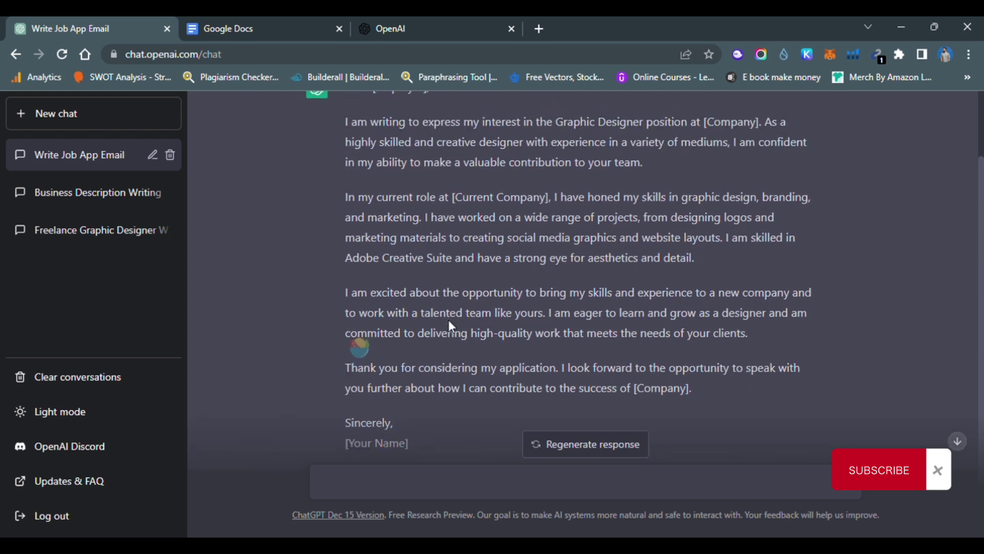
pyautogui.scroll(1, 463, 321)
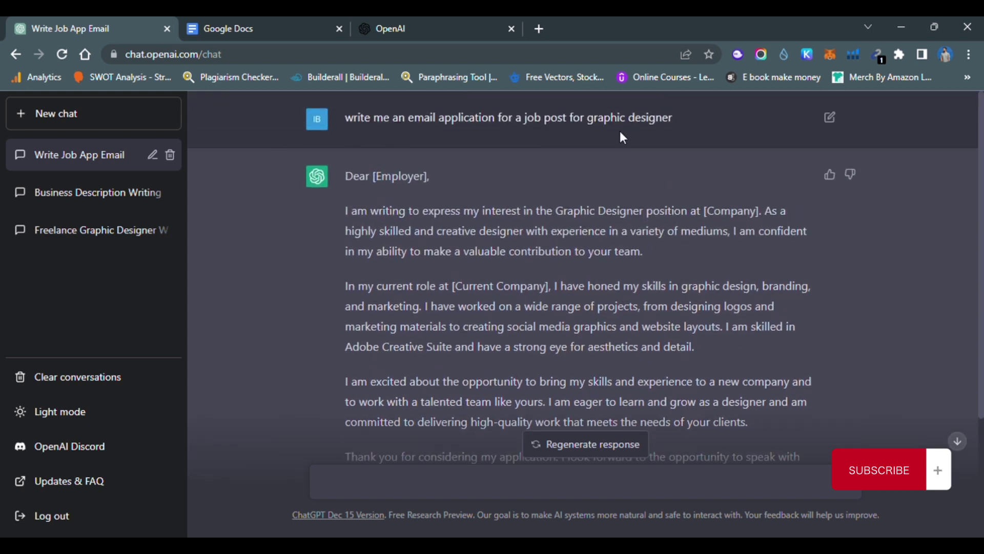
pyautogui.scroll(-2, 579, 241)
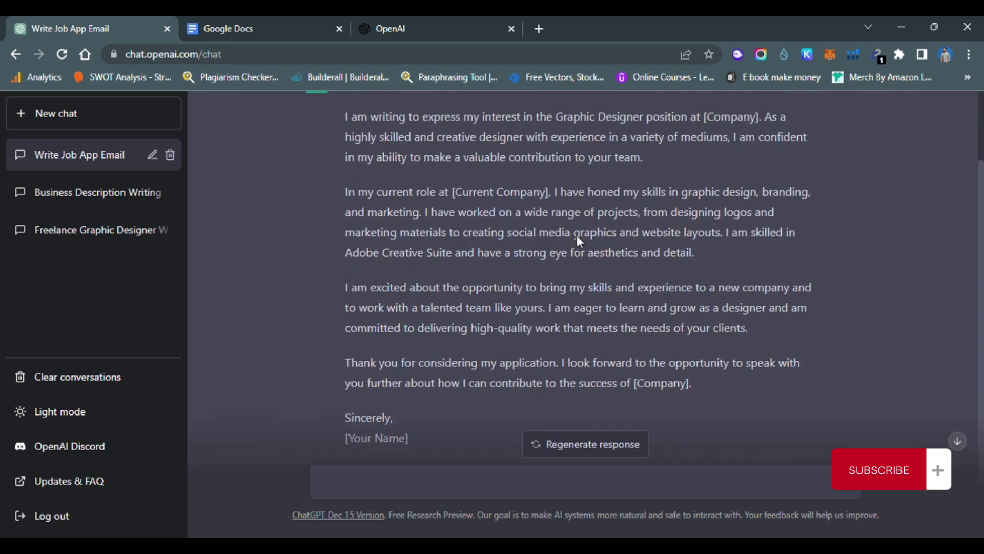
pyautogui.scroll(-2, 579, 240)
pyautogui.scroll(1, 508, 315)
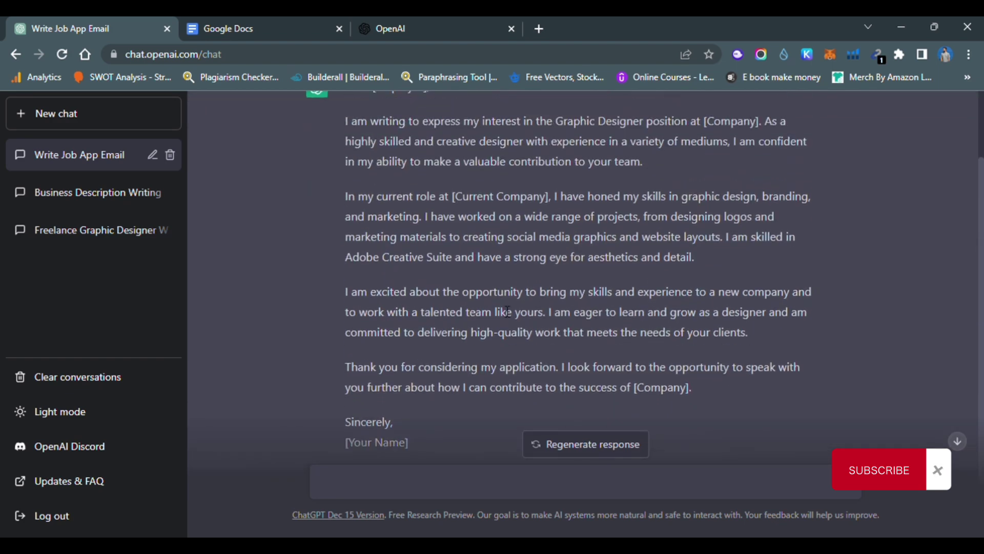
pyautogui.scroll(-1, 509, 303)
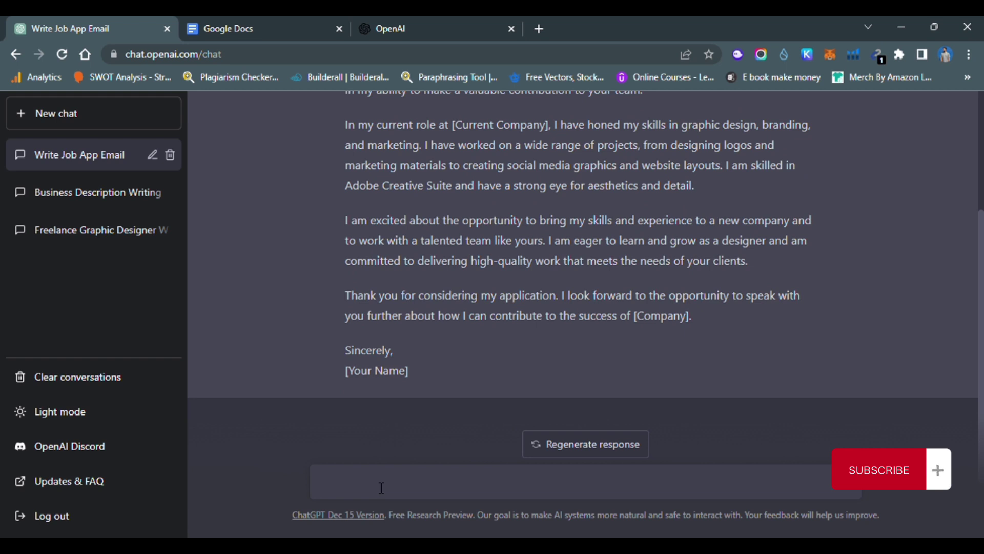
# - Submit the prompt "Write me a resume for social media marketing" in the same chat
pyautogui.click(345, 485)
pyautogui.write('Wru')
pyautogui.write('te me a resu')
pyautogui.write('me for social media m')
pyautogui.write('arketing')
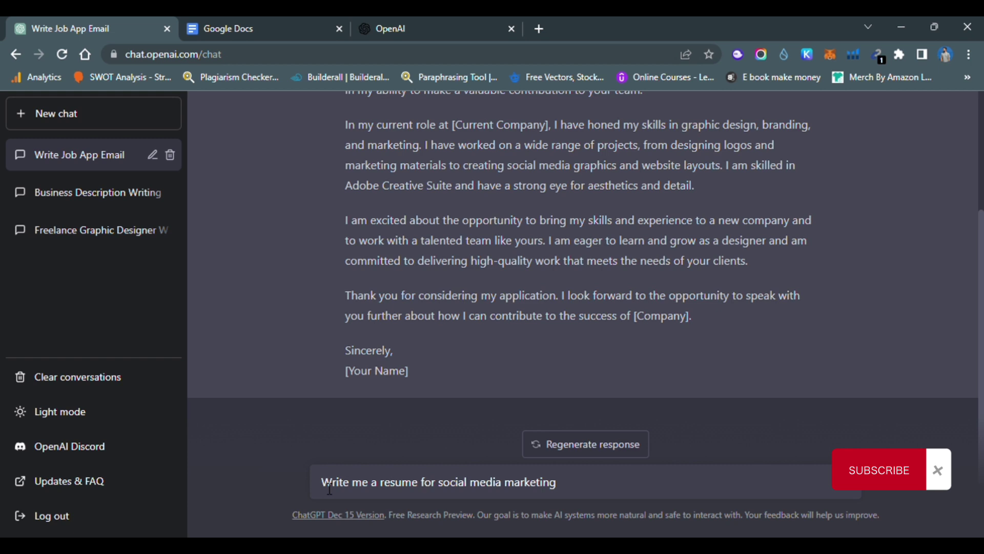
pyautogui.press('Return')
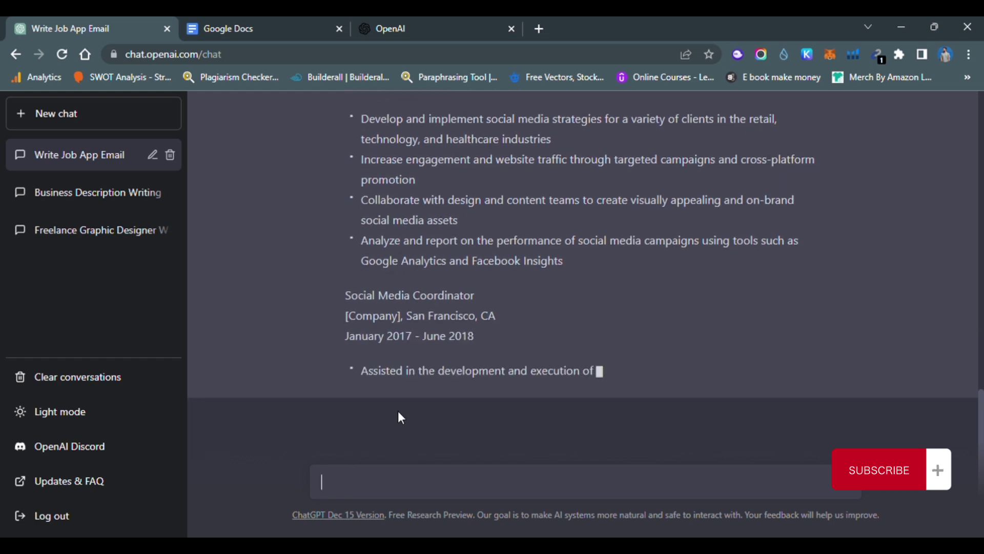
# - Review the generated resume's work experience, education and skills sections while ChatGPT completes the response
pyautogui.scroll(10, 398, 413)
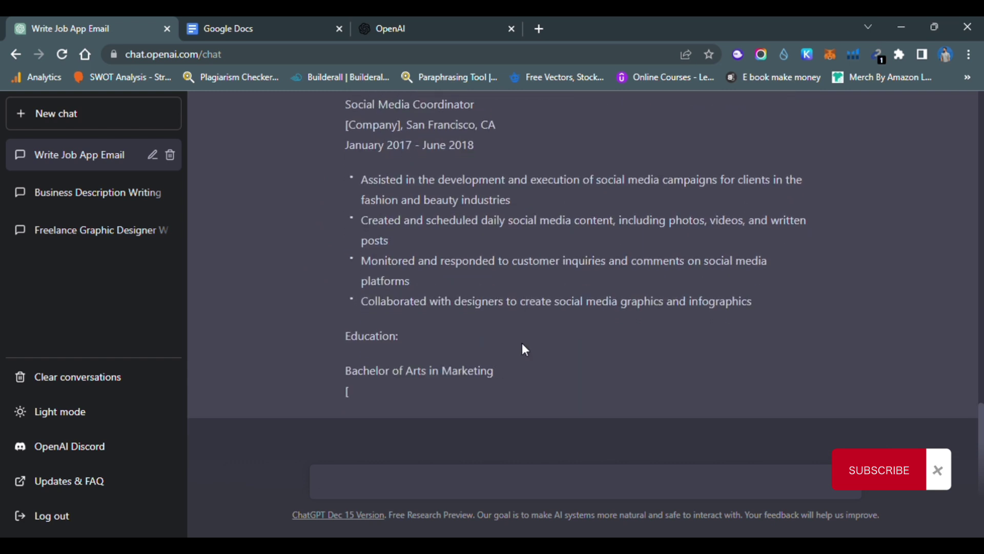
pyautogui.scroll(4, 463, 336)
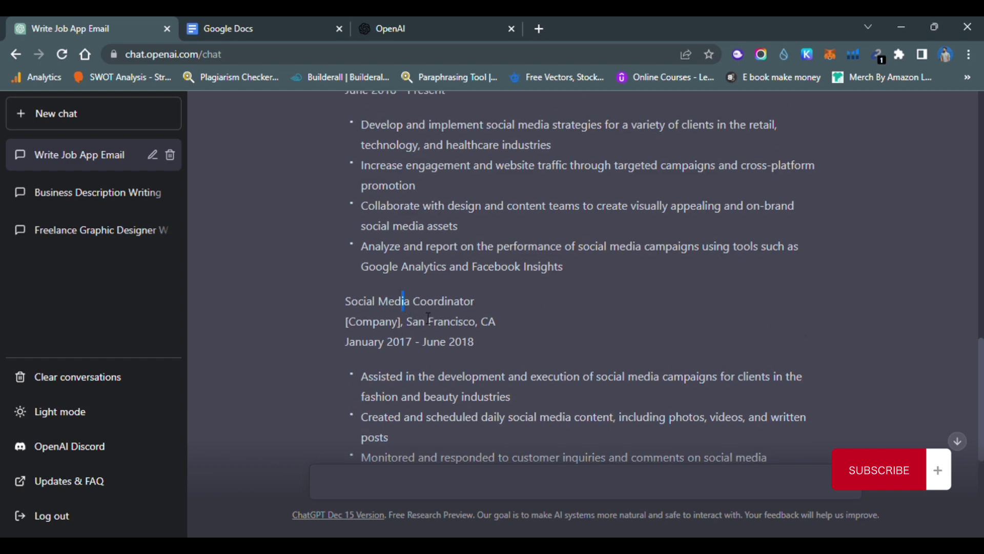
pyautogui.moveTo(403, 300); pyautogui.dragTo(328, 313)
pyautogui.click(328, 314)
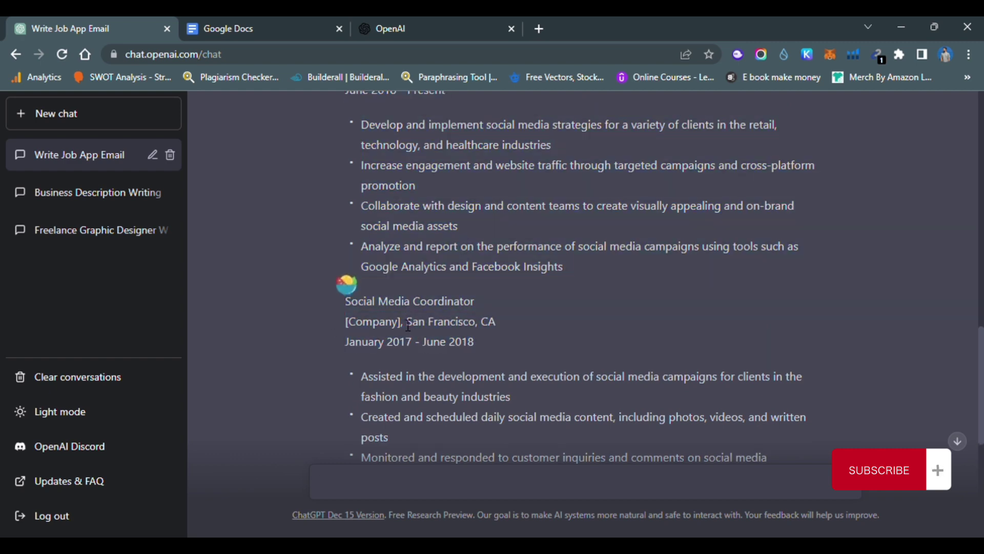
pyautogui.scroll(3, 388, 201)
pyautogui.scroll(-4, 436, 211)
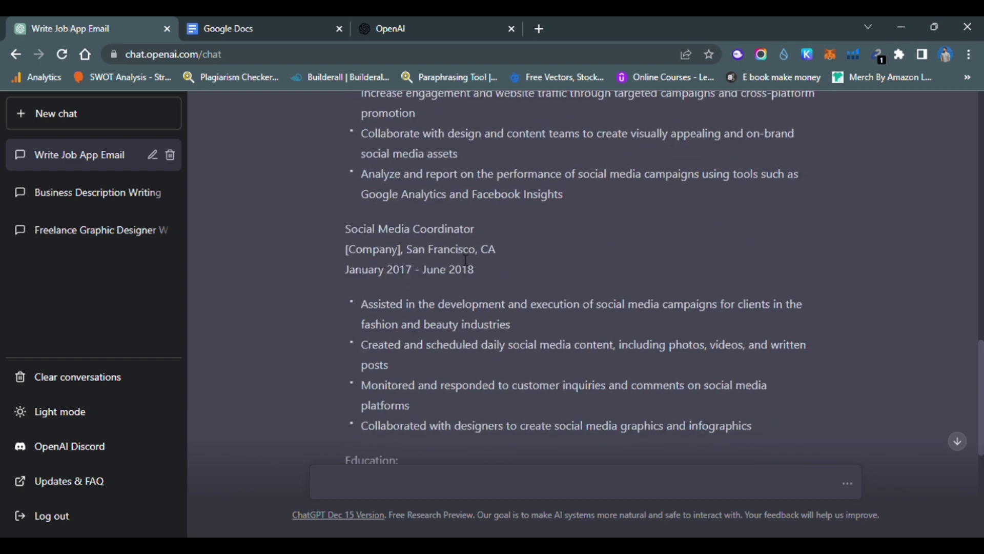
pyautogui.scroll(-6, 437, 288)
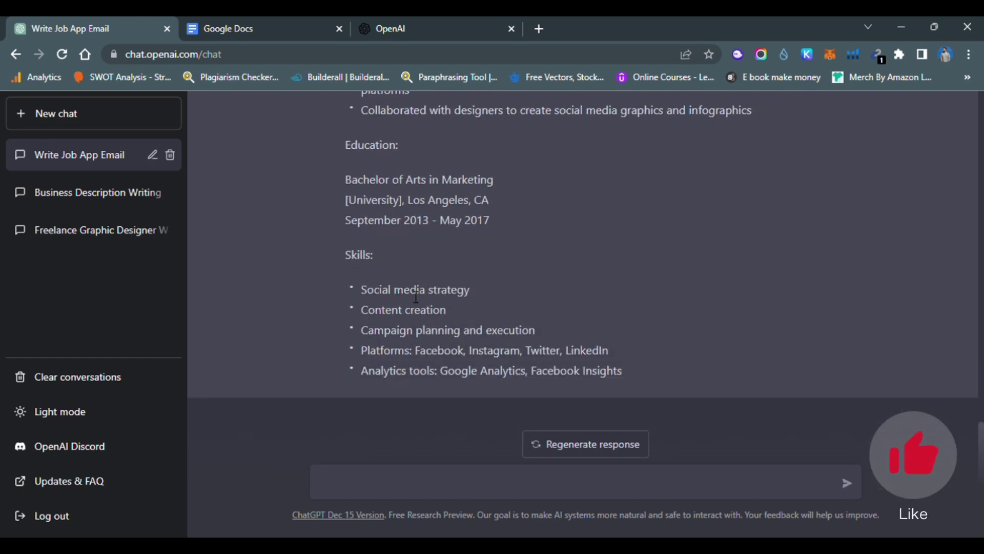
pyautogui.scroll(3, 497, 312)
pyautogui.moveTo(344, 324); pyautogui.dragTo(461, 331)
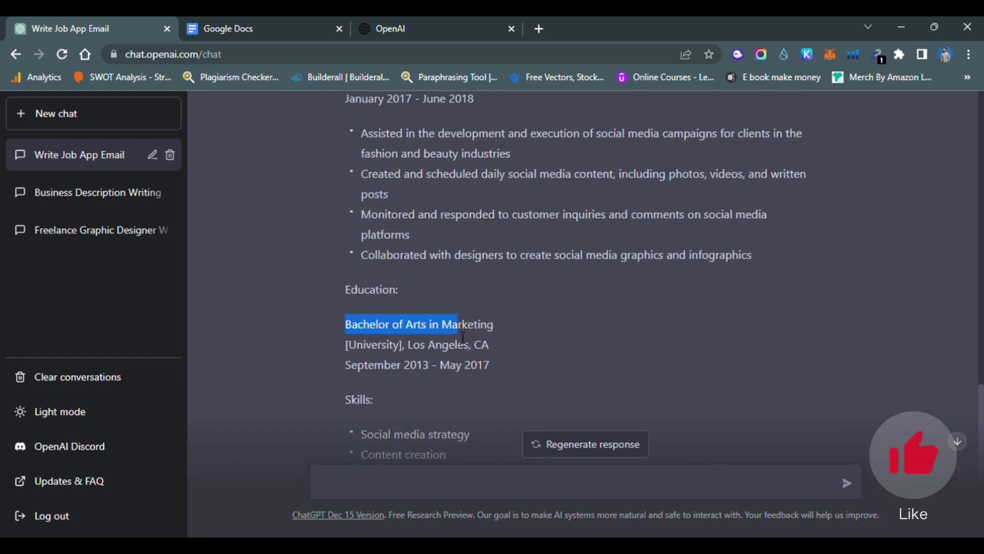
pyautogui.click(472, 307)
pyautogui.scroll(-3, 469, 366)
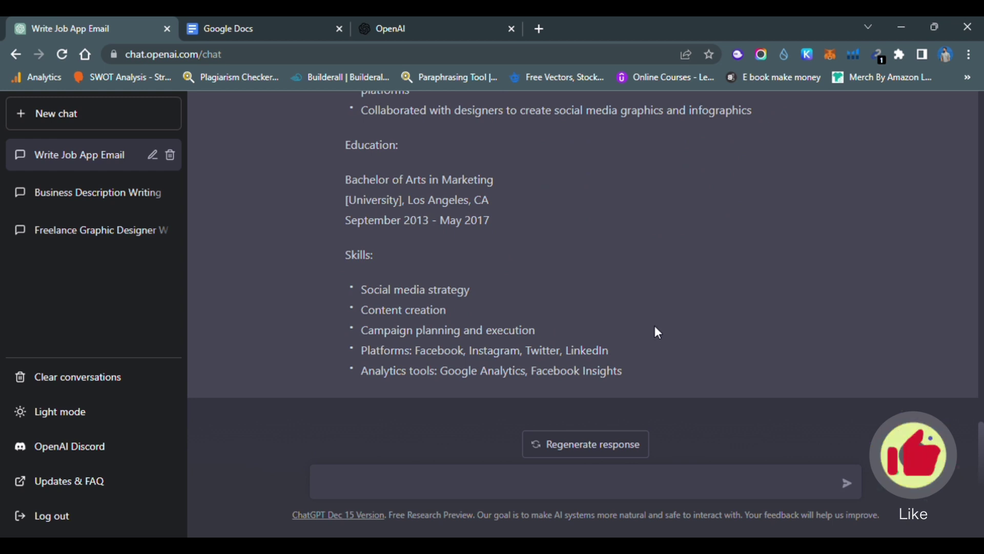
# - Read the social media marketing resume again, from the contact information and summary through both job entries to the education and skills
pyautogui.scroll(8, 654, 327)
pyautogui.scroll(10, 655, 328)
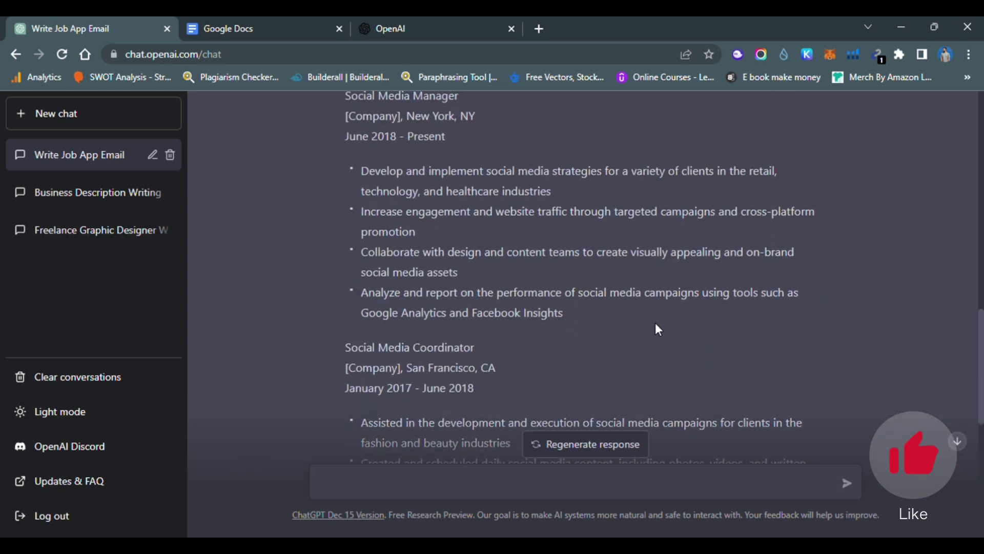
pyautogui.scroll(-3, 668, 319)
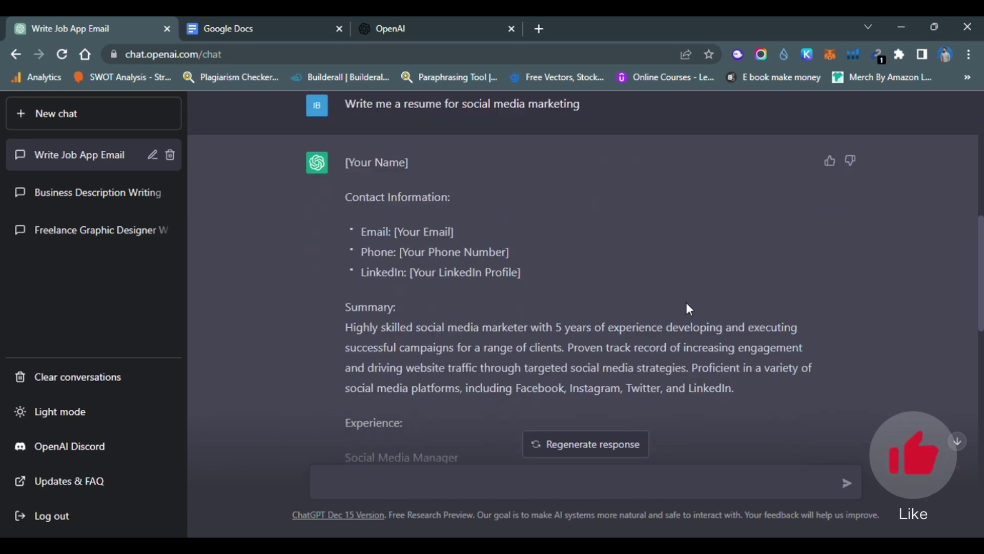
pyautogui.scroll(-6, 666, 305)
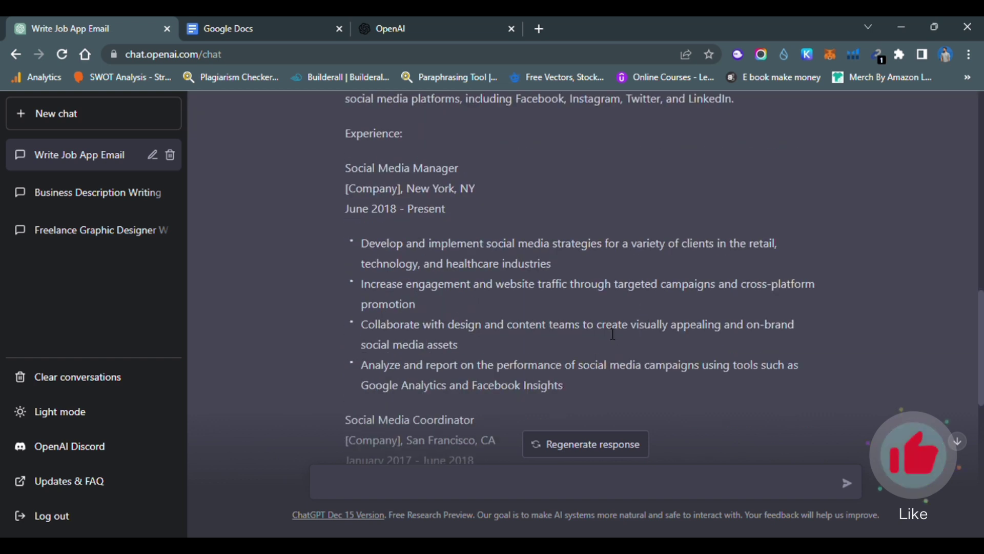
pyautogui.scroll(-2, 614, 330)
pyautogui.scroll(-3, 617, 334)
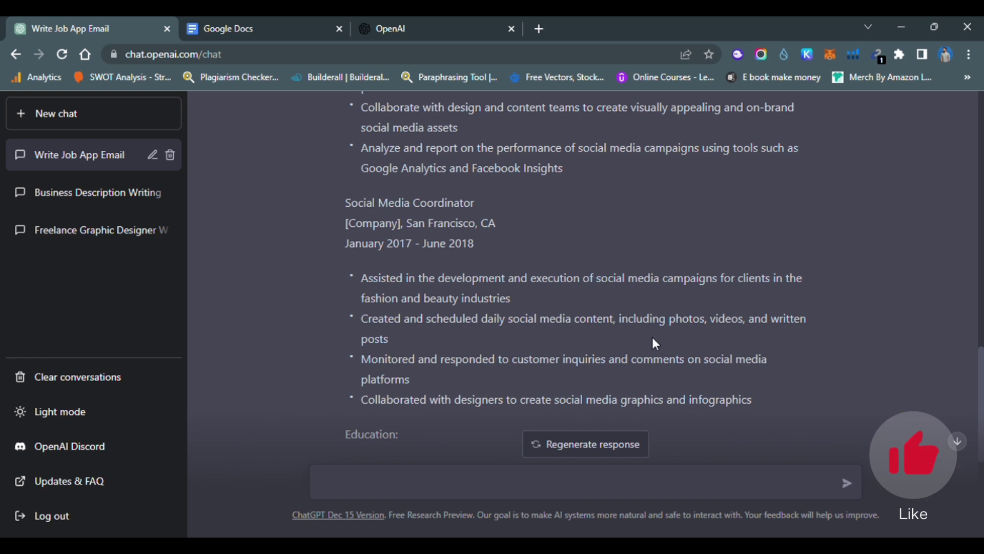
pyautogui.scroll(-3, 619, 310)
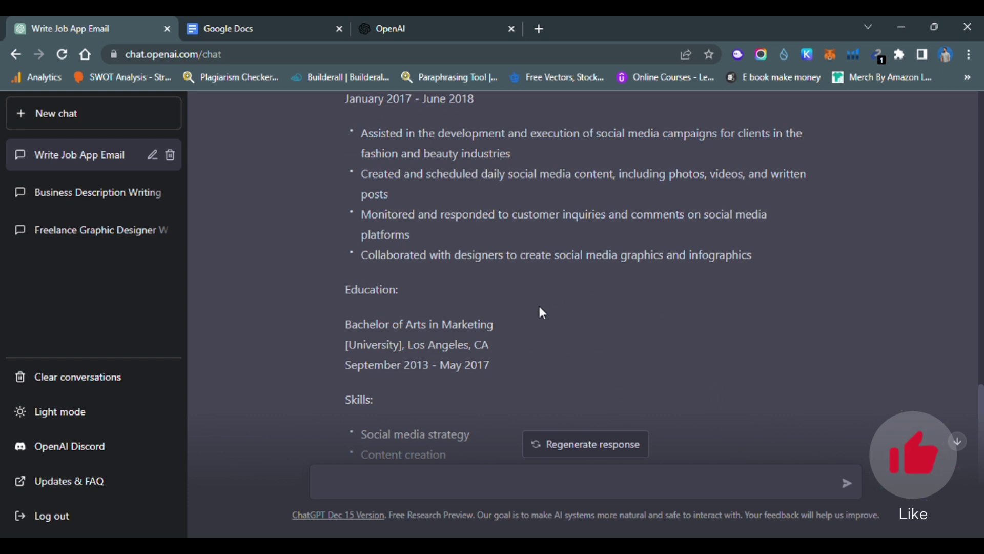
pyautogui.scroll(-3, 530, 306)
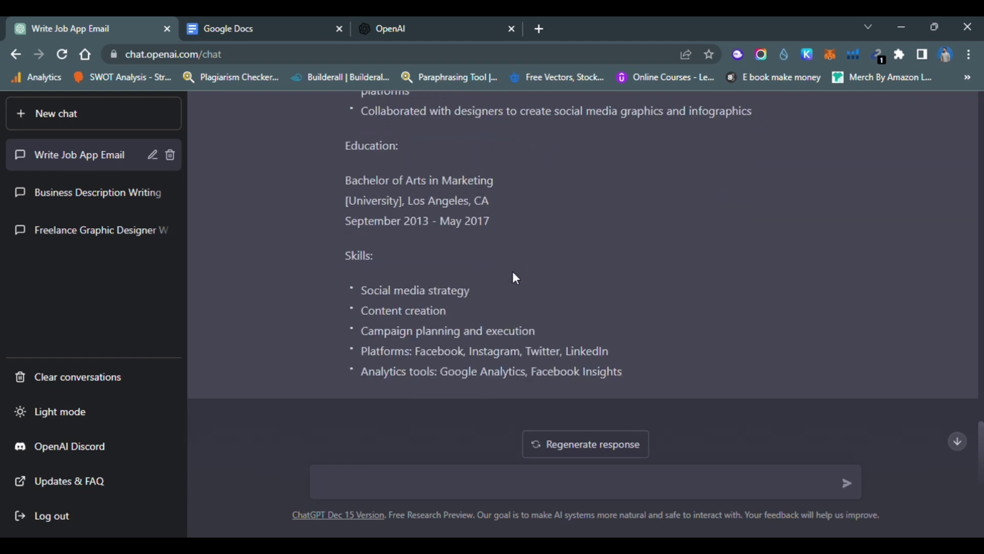
pyautogui.moveTo(637, 380); pyautogui.dragTo(462, 255)
pyautogui.scroll(5, 439, 247)
pyautogui.click(465, 259)
pyautogui.scroll(15, 465, 259)
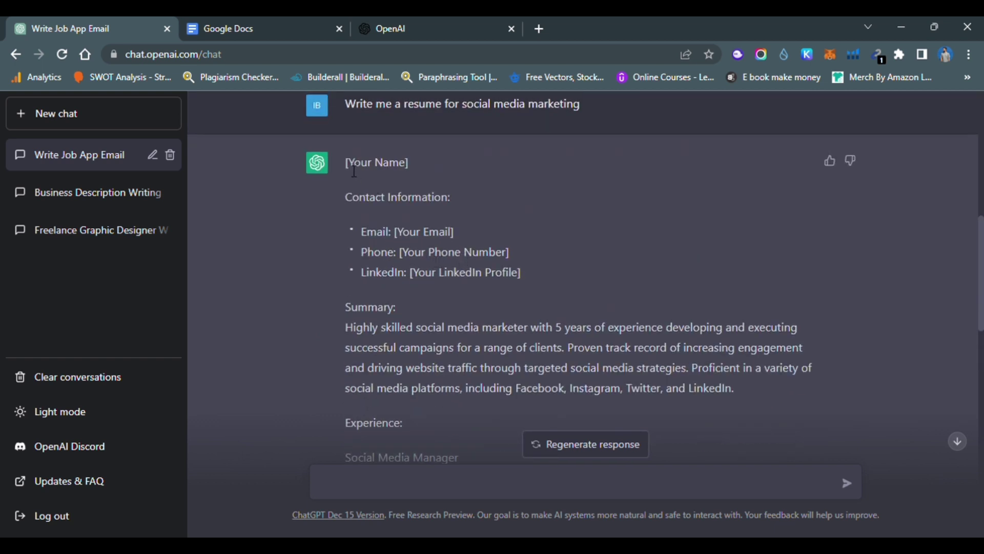
pyautogui.moveTo(354, 172); pyautogui.dragTo(380, 163)
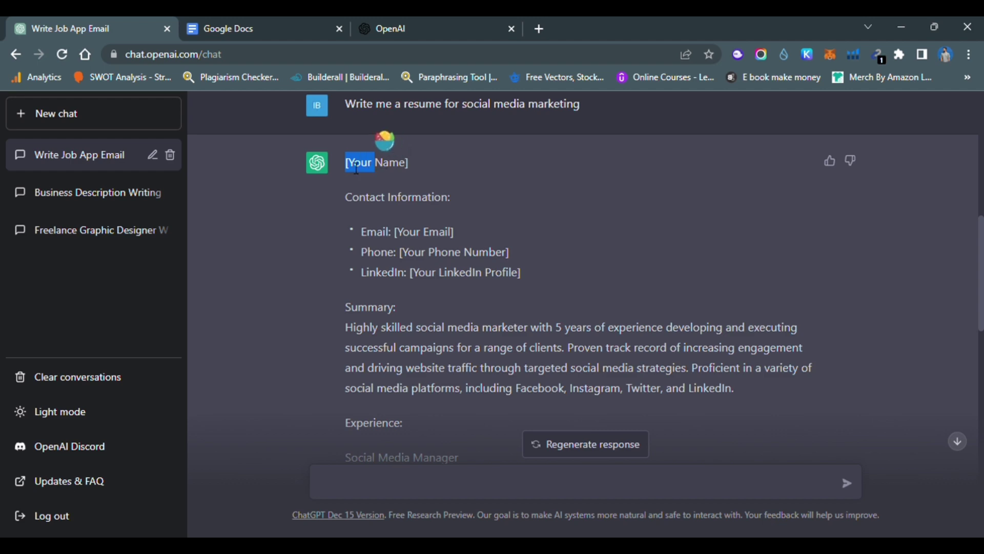
pyautogui.click(361, 170)
pyautogui.moveTo(344, 162); pyautogui.dragTo(497, 348)
pyautogui.scroll(-4, 497, 348)
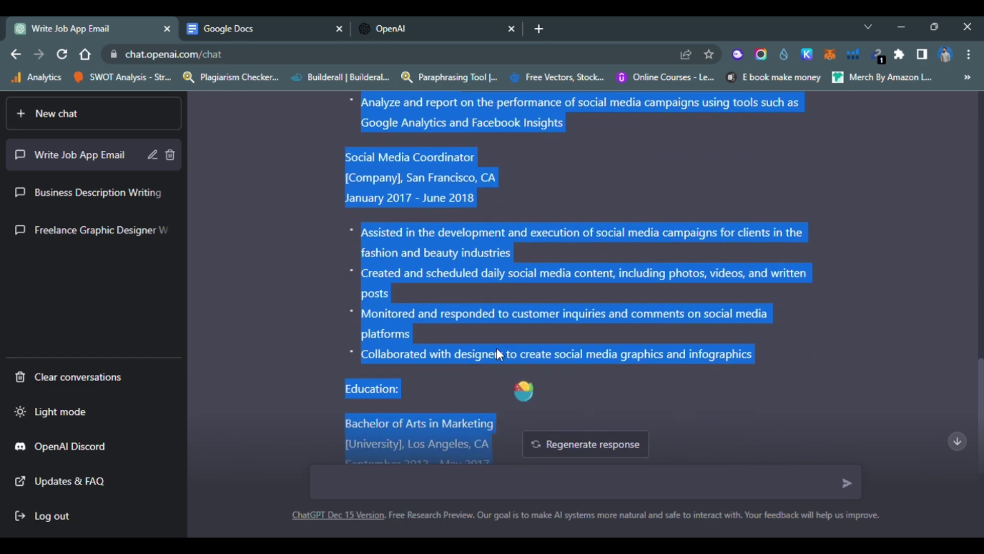
pyautogui.click(447, 318)
# - Copy the chat text from the resume's skills list back to the email greeting, and create a blank Google Docs document
pyautogui.scroll(-4, 448, 321)
pyautogui.moveTo(650, 385); pyautogui.dragTo(346, 181)
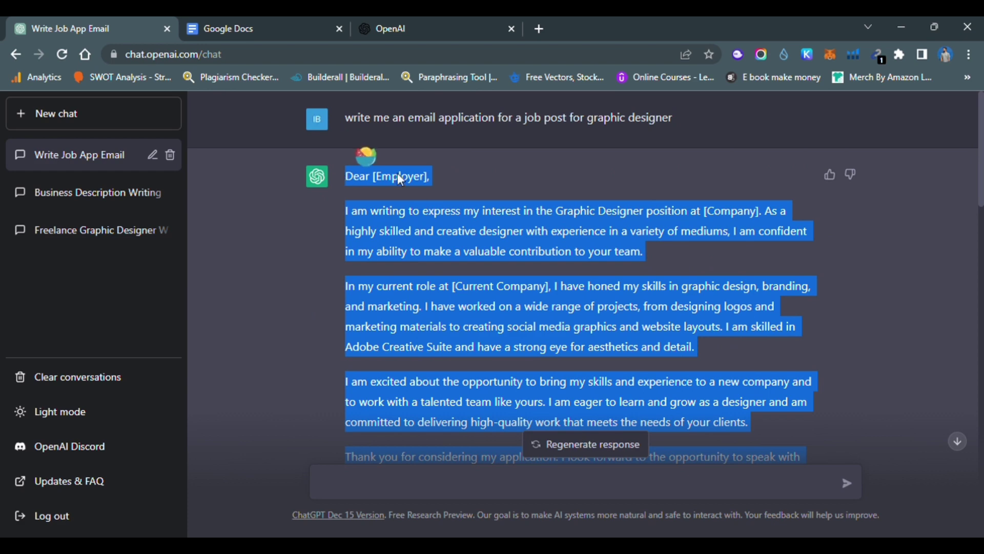
pyautogui.click(241, 29)
pyautogui.click(195, 221)
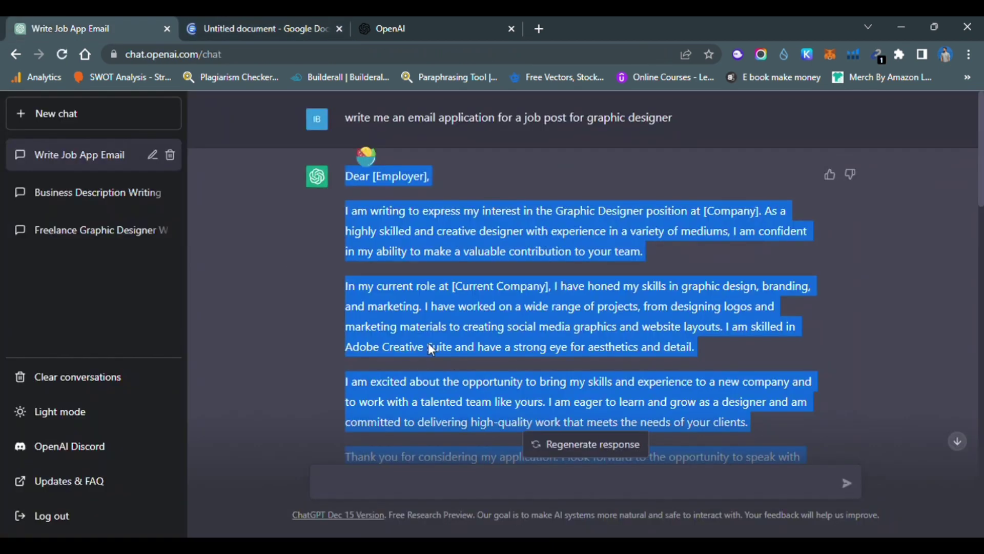
pyautogui.click(72, 28)
pyautogui.click(405, 274)
pyautogui.moveTo(650, 258); pyautogui.dragTo(381, 253)
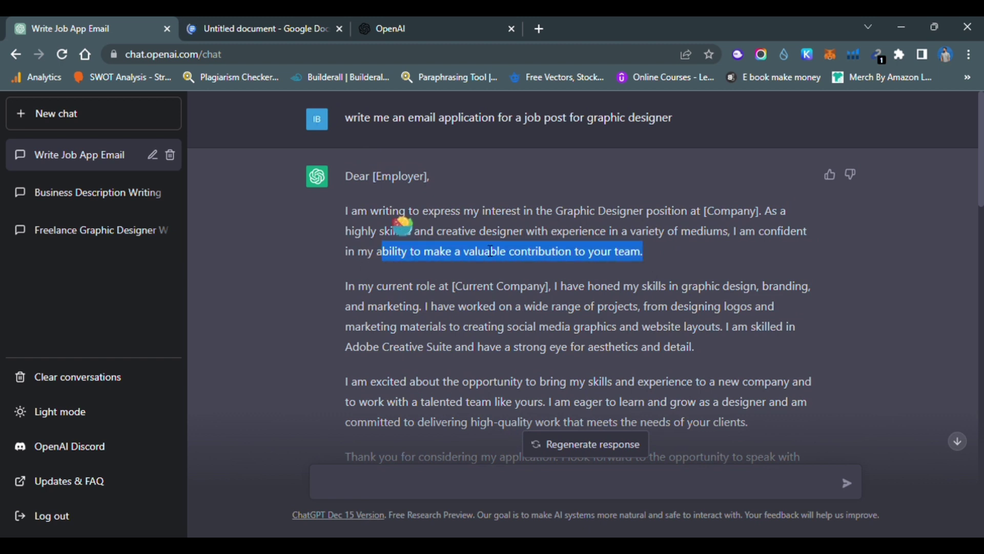
pyautogui.click(403, 226)
pyautogui.click(214, 25)
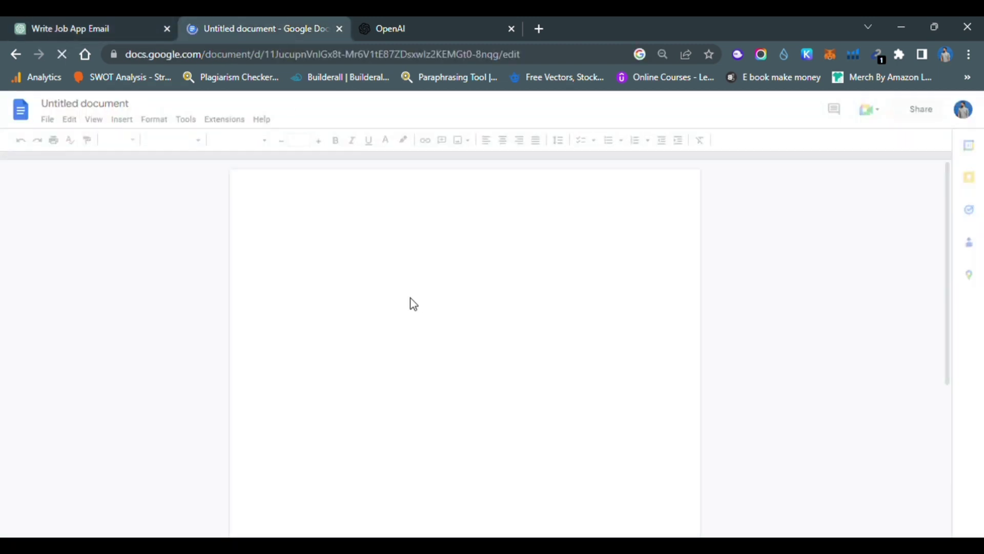
# - Paste the copied application email and resume into the blank document and return to its beginning
pyautogui.rightClick(291, 229)
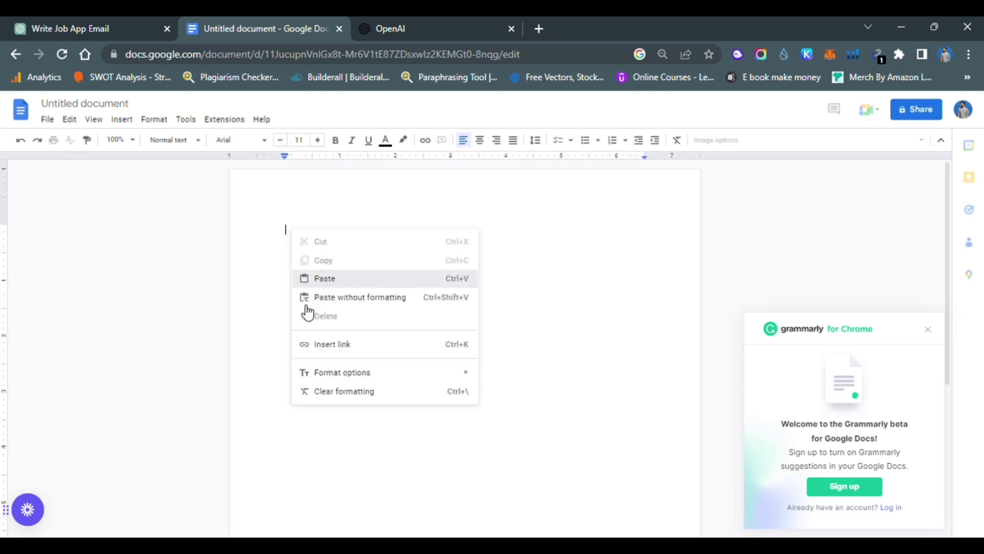
pyautogui.click(310, 280)
pyautogui.rightClick(313, 234)
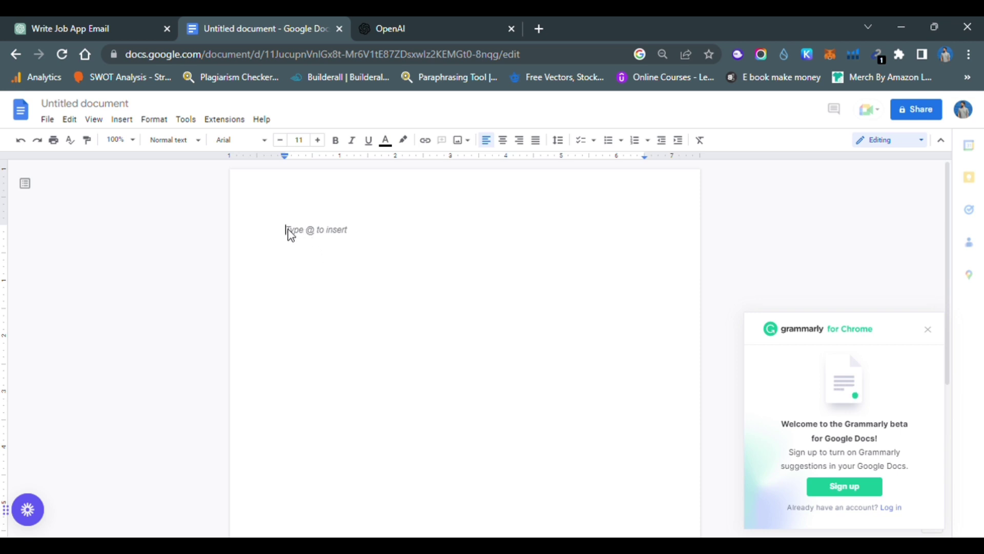
pyautogui.scroll(10, 576, 352)
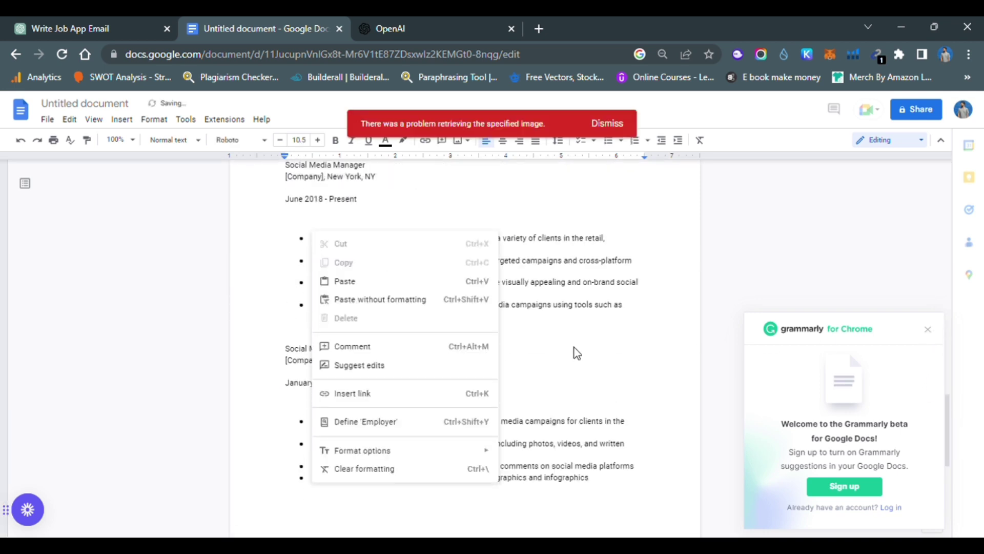
pyautogui.press('Escape')
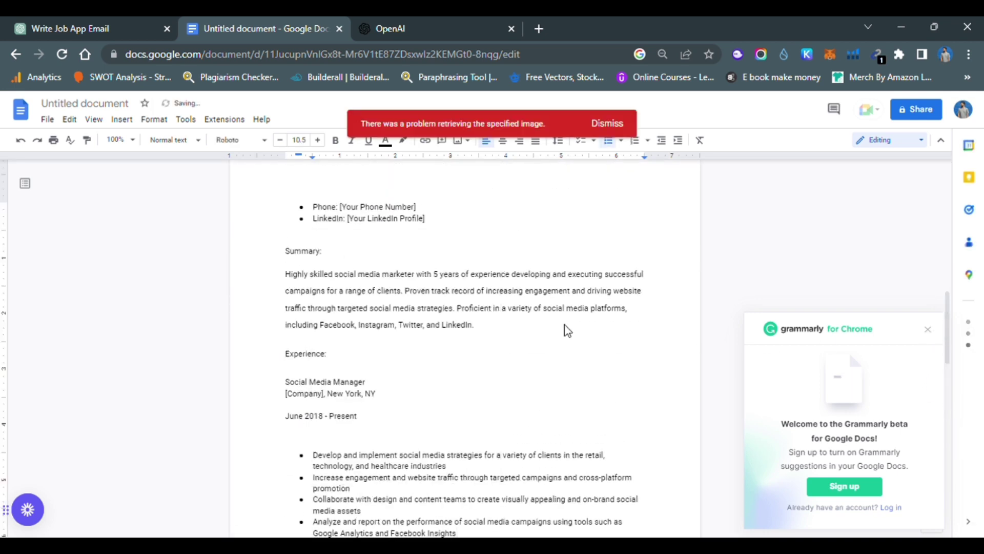
pyautogui.scroll(5, 418, 259)
pyautogui.scroll(15, 417, 259)
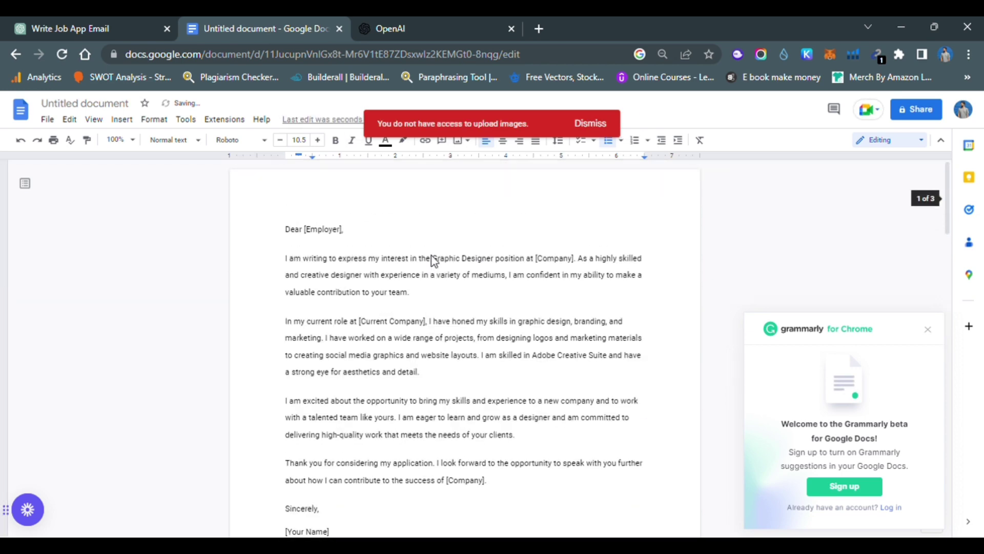
# - Delete the graphic designer application email and the resume prompt line, leaving only the resume in the document
pyautogui.scroll(-3, 464, 290)
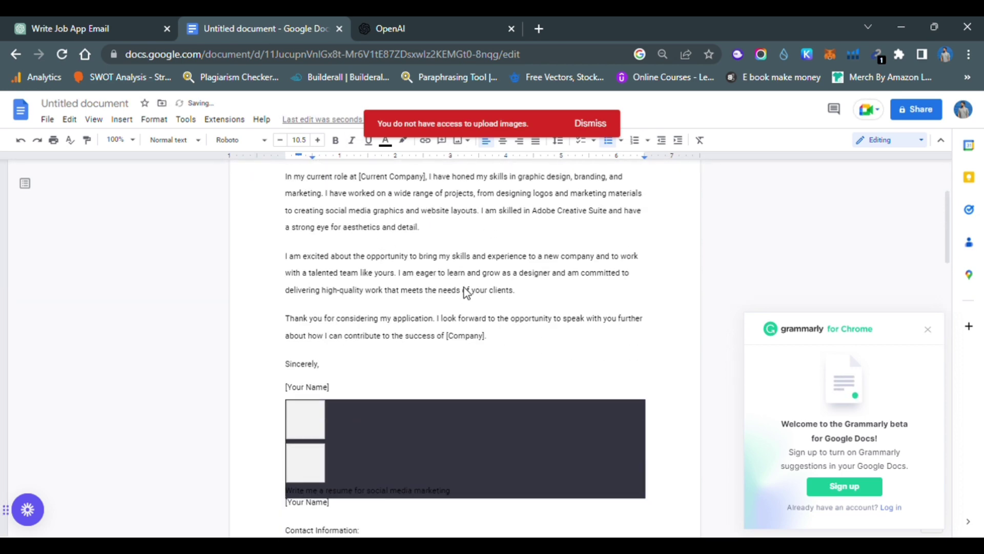
pyautogui.scroll(3, 328, 256)
pyautogui.moveTo(286, 229); pyautogui.dragTo(487, 284)
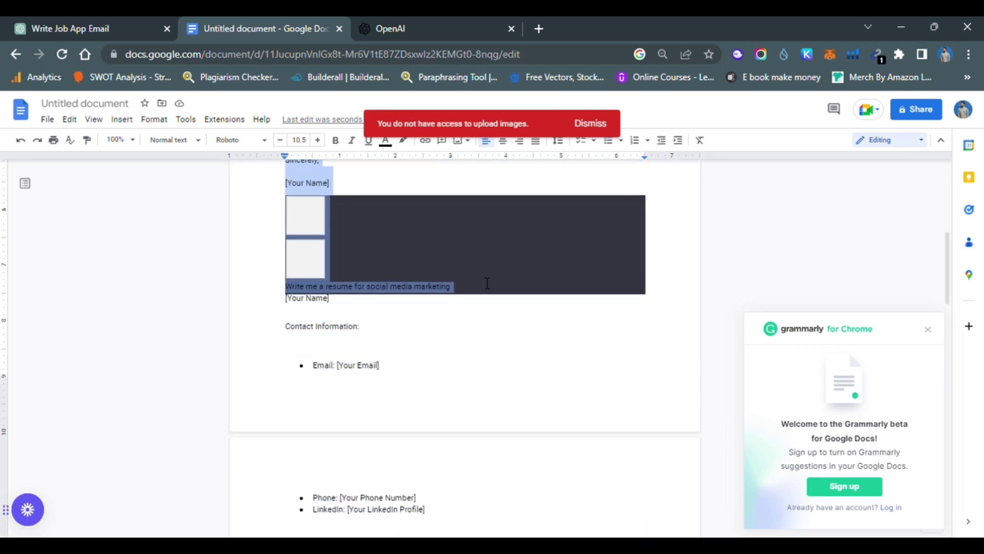
pyautogui.press('BackSpace')
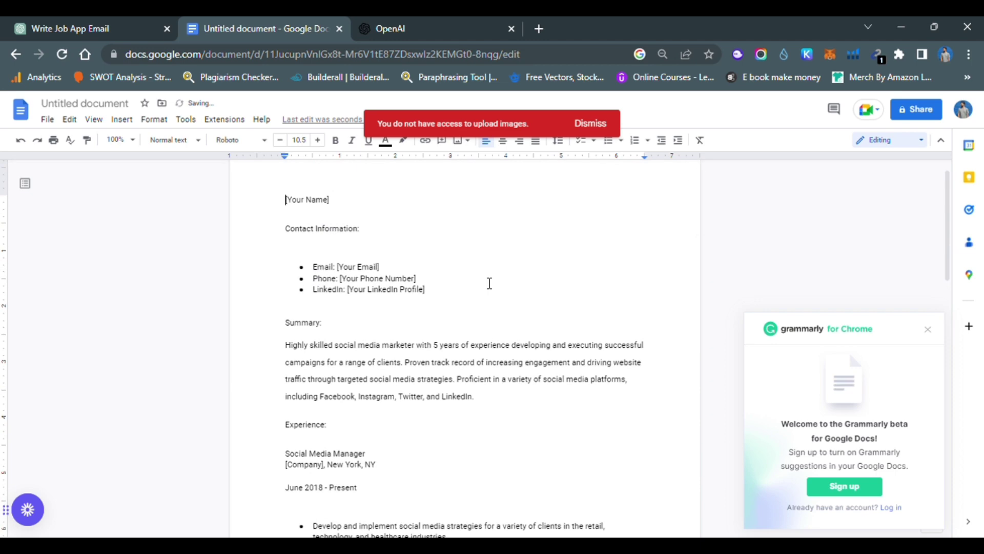
pyautogui.scroll(-4, 498, 297)
pyautogui.scroll(-3, 514, 325)
pyautogui.scroll(8, 541, 351)
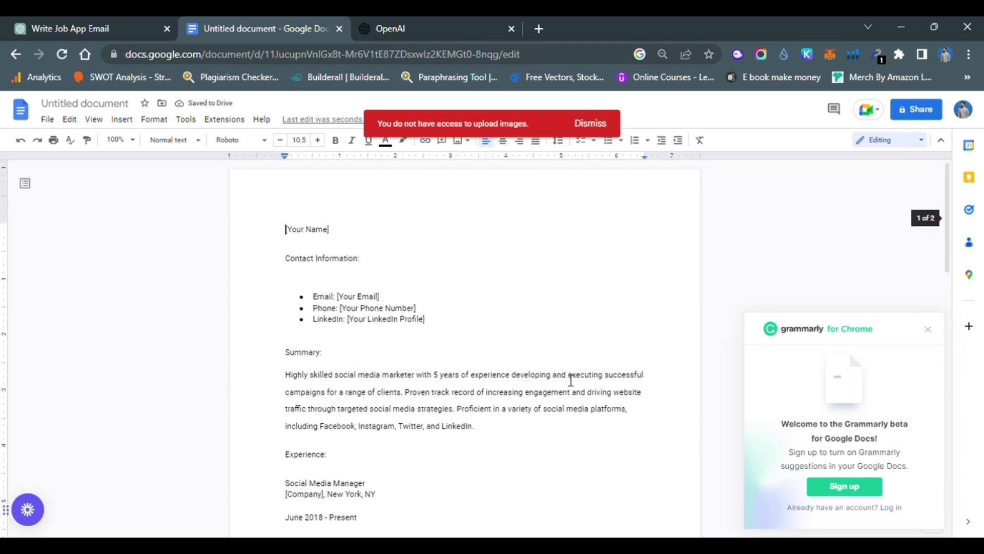
# - Replace the name placeholder at the start of the resume with the title "Resume for social media marketing"
pyautogui.moveTo(332, 245); pyautogui.dragTo(289, 235)
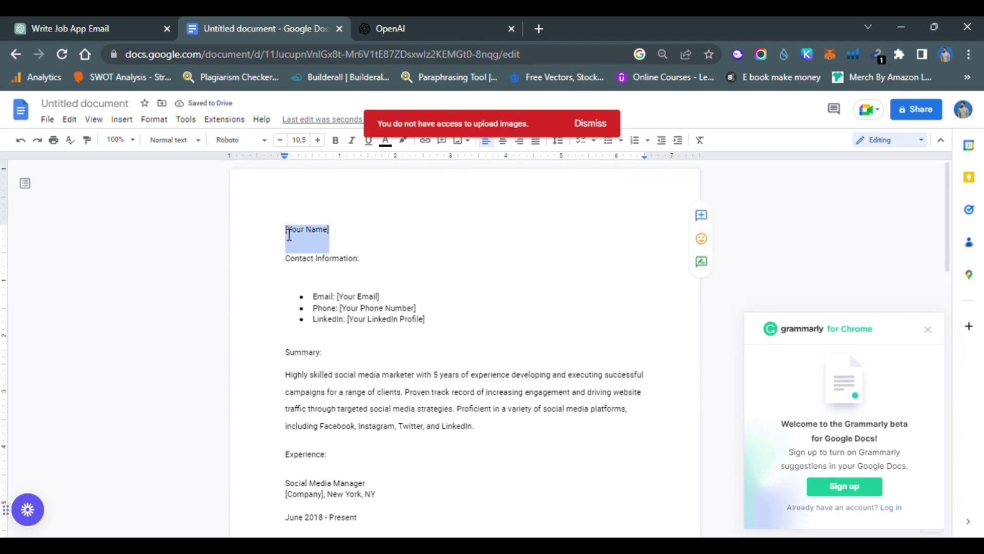
pyautogui.write('Resume')
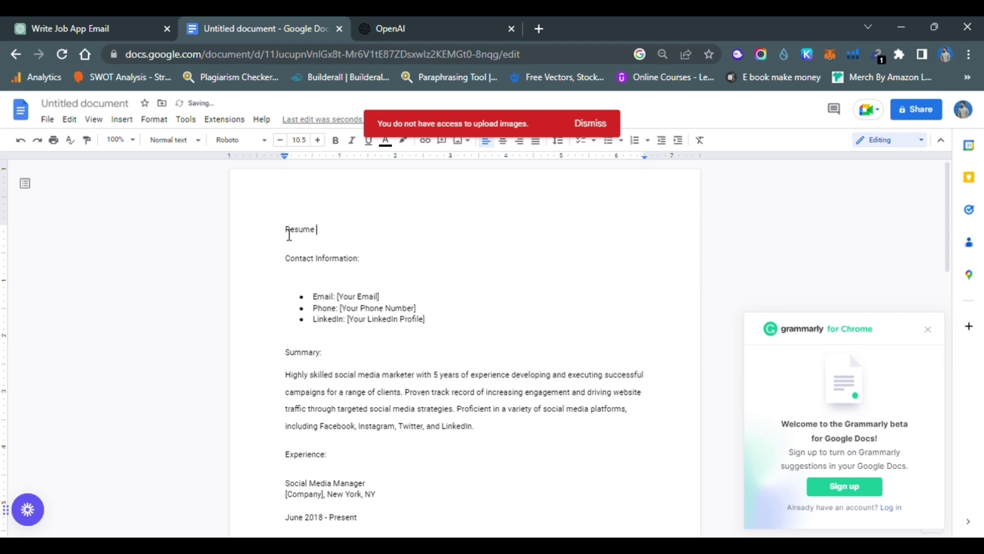
pyautogui.write(' for social media marketing')
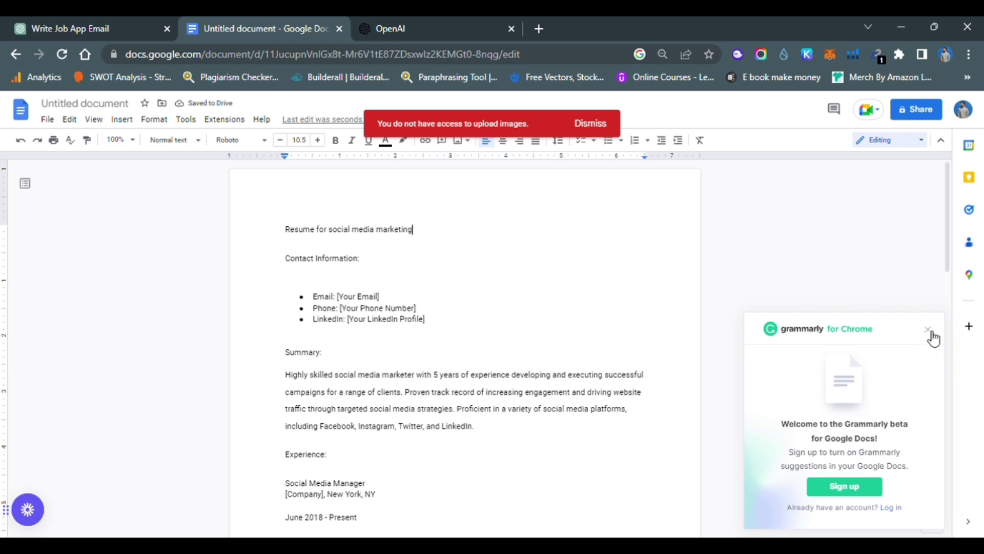
# - Close the Grammarly sign-up pop-up and point out the LinkedIn profile placeholder in the contact information
pyautogui.click(928, 330)
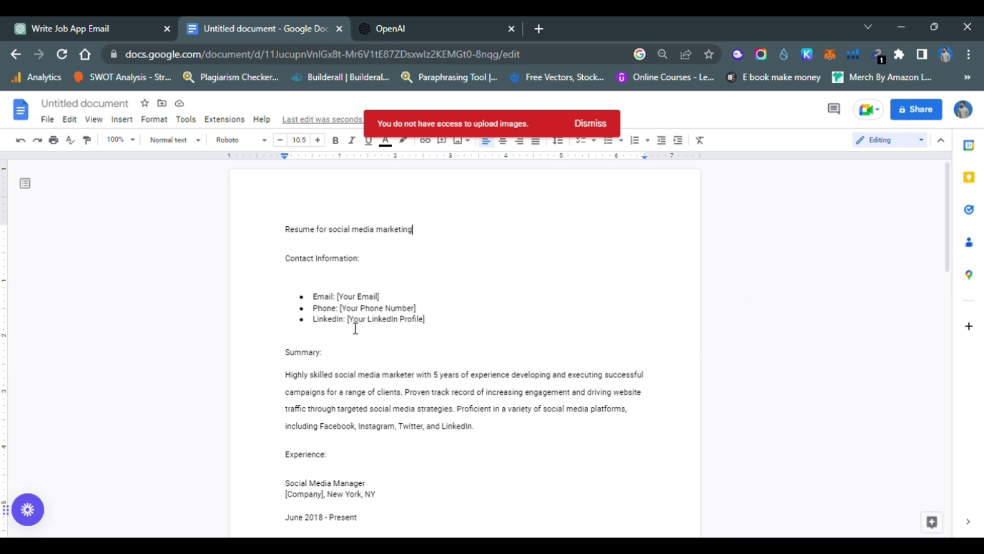
pyautogui.moveTo(348, 323); pyautogui.dragTo(438, 330)
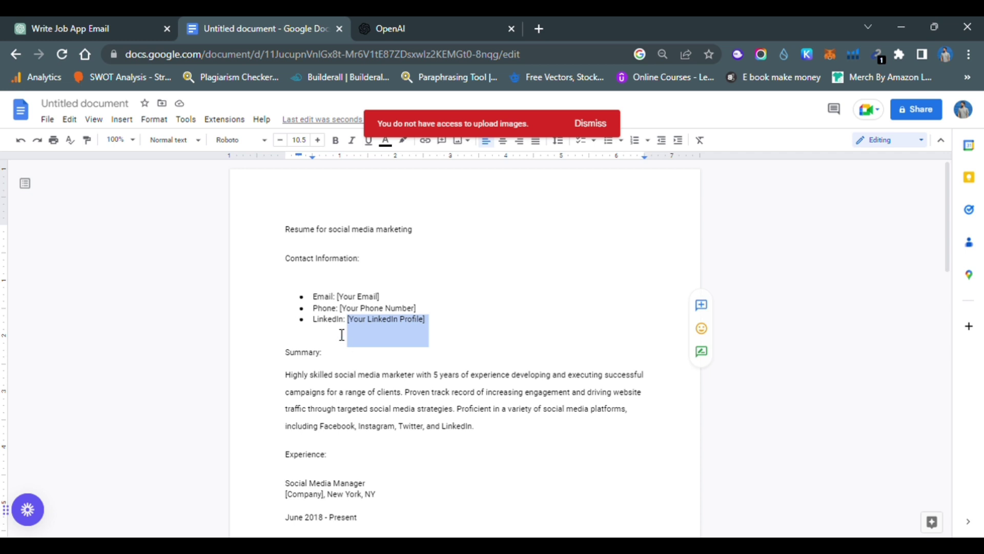
pyautogui.click(333, 320)
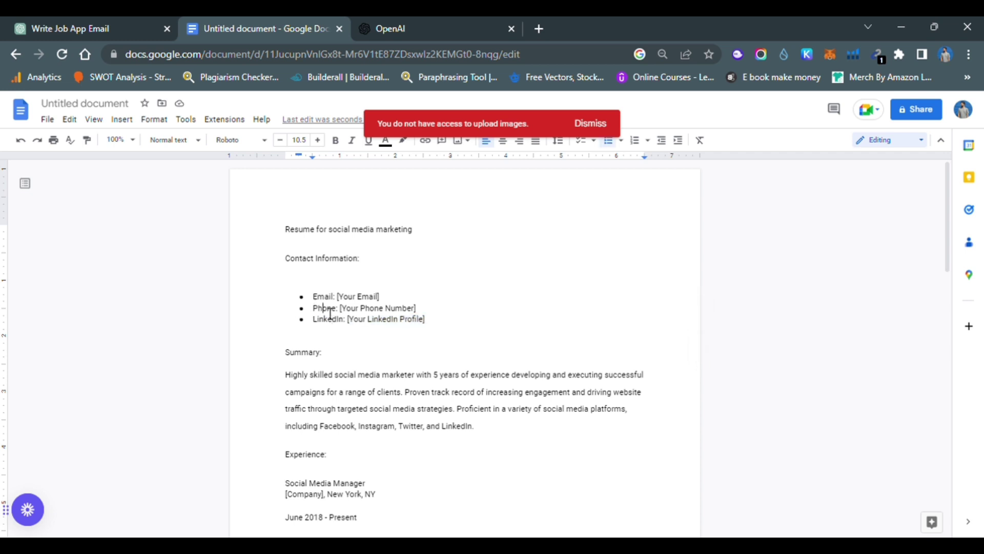
# - Point out the phone number and email placeholders in the resume's contact information
pyautogui.moveTo(339, 308); pyautogui.dragTo(418, 313)
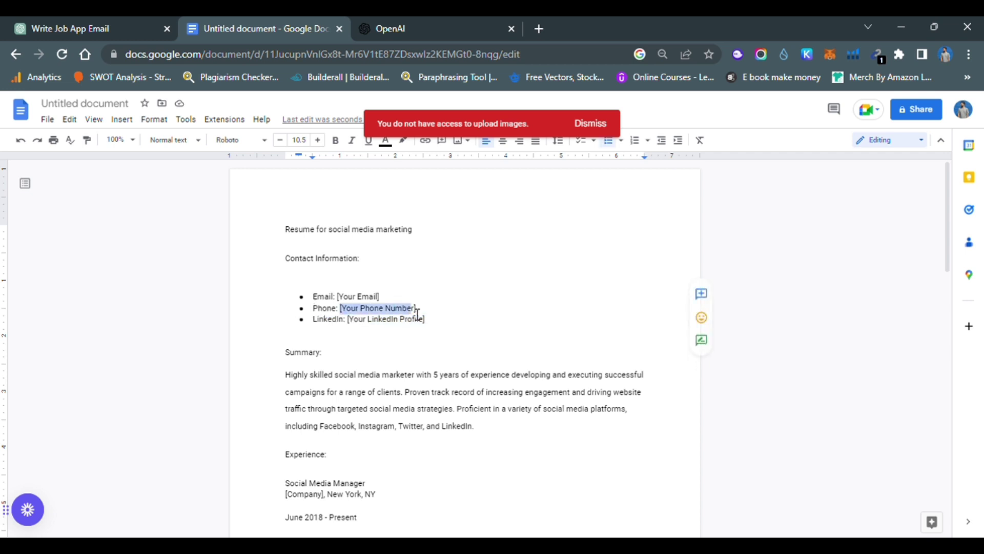
pyautogui.click(340, 307)
pyautogui.moveTo(337, 297); pyautogui.dragTo(381, 297)
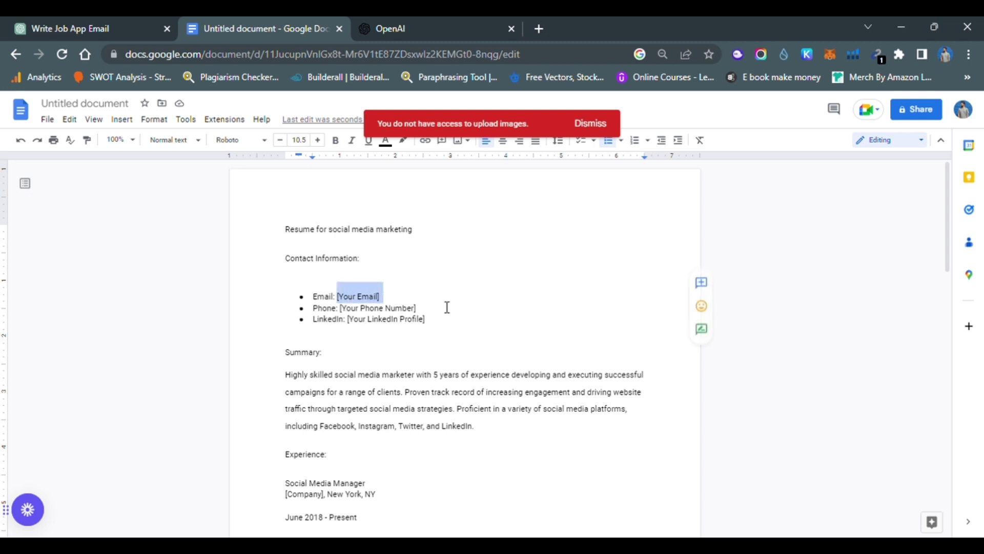
pyautogui.click(393, 327)
# - Review the resume's summary, Social Media Manager entry, education and skills sections, and return near its beginning
pyautogui.scroll(-3, 395, 328)
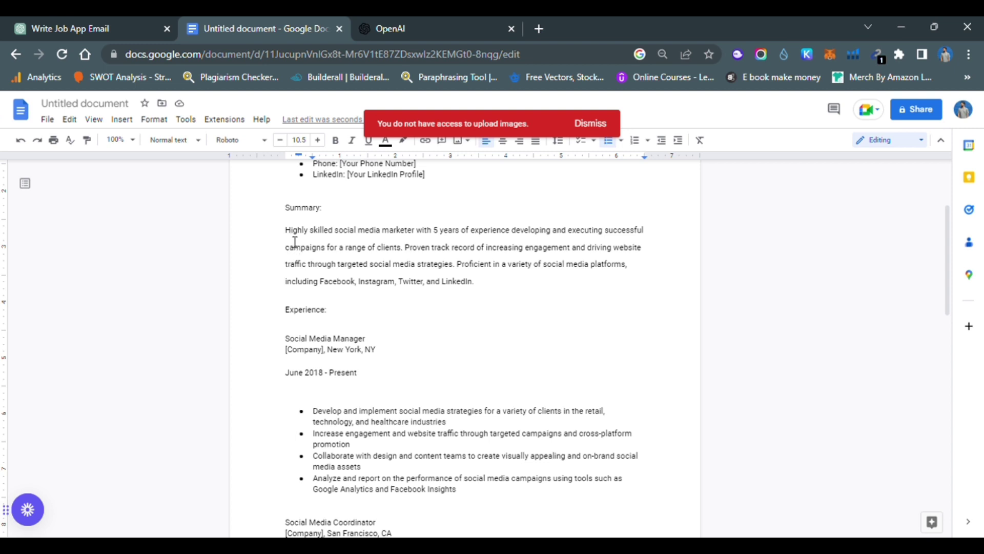
pyautogui.moveTo(286, 230); pyautogui.dragTo(455, 286)
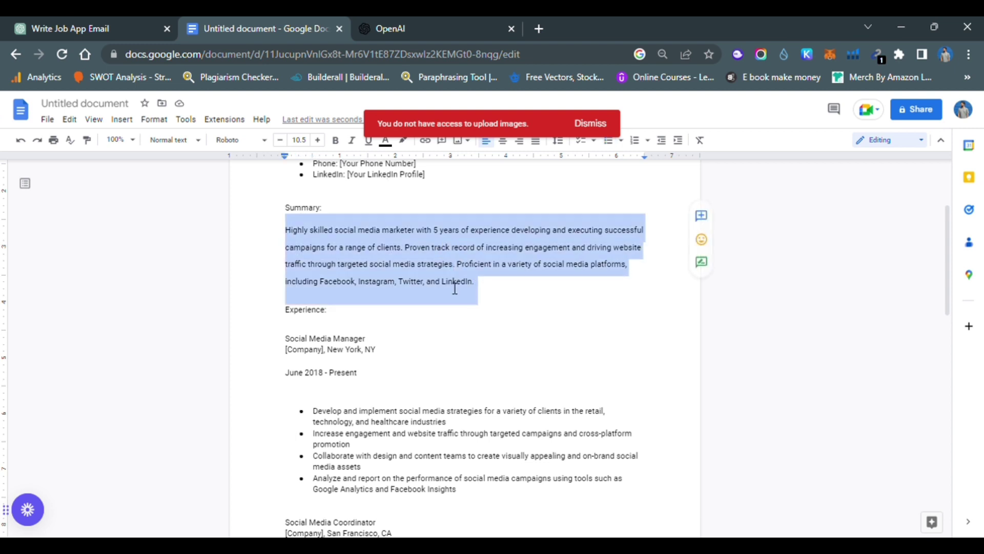
pyautogui.click(395, 263)
pyautogui.scroll(-4, 307, 268)
pyautogui.scroll(3, 310, 267)
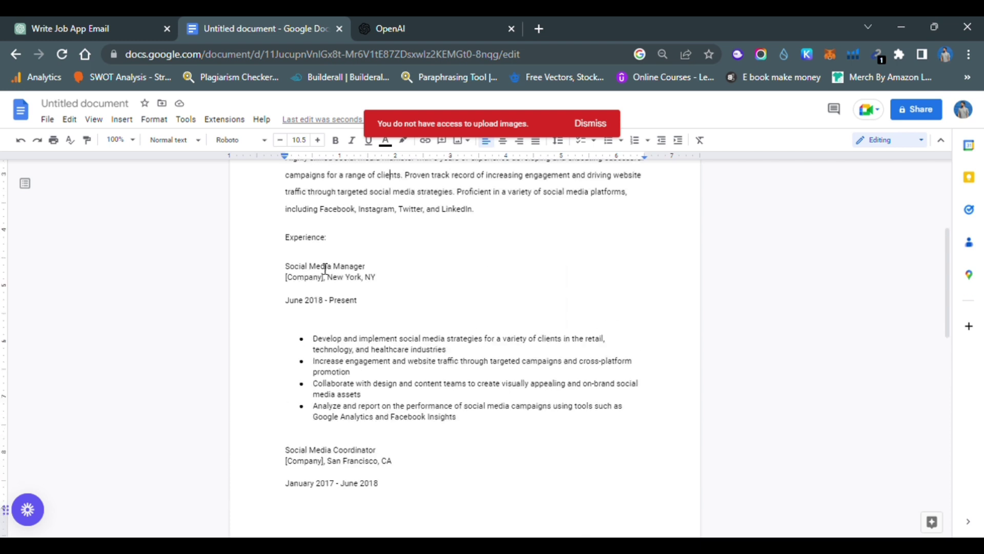
pyautogui.moveTo(318, 272); pyautogui.dragTo(393, 293)
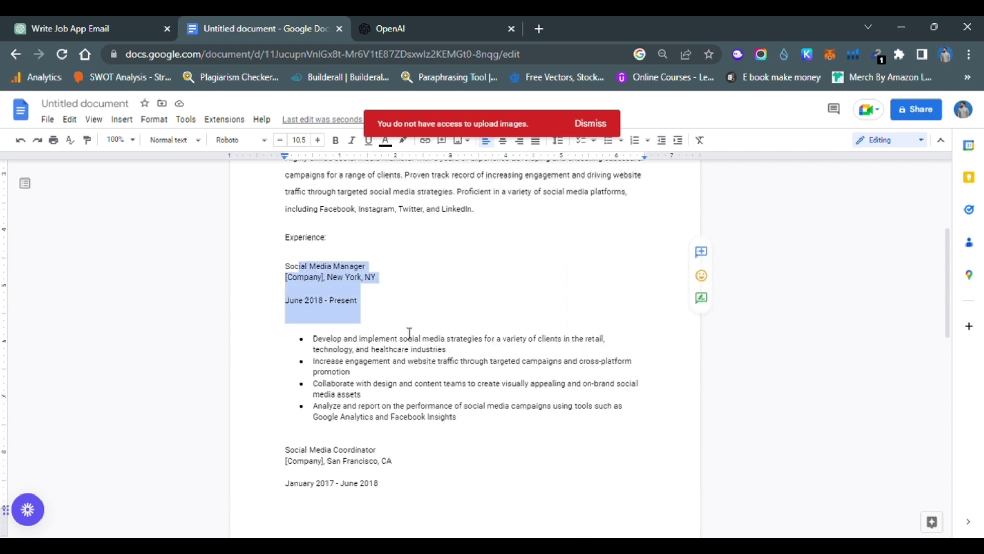
pyautogui.click(378, 433)
pyautogui.scroll(-10, 378, 432)
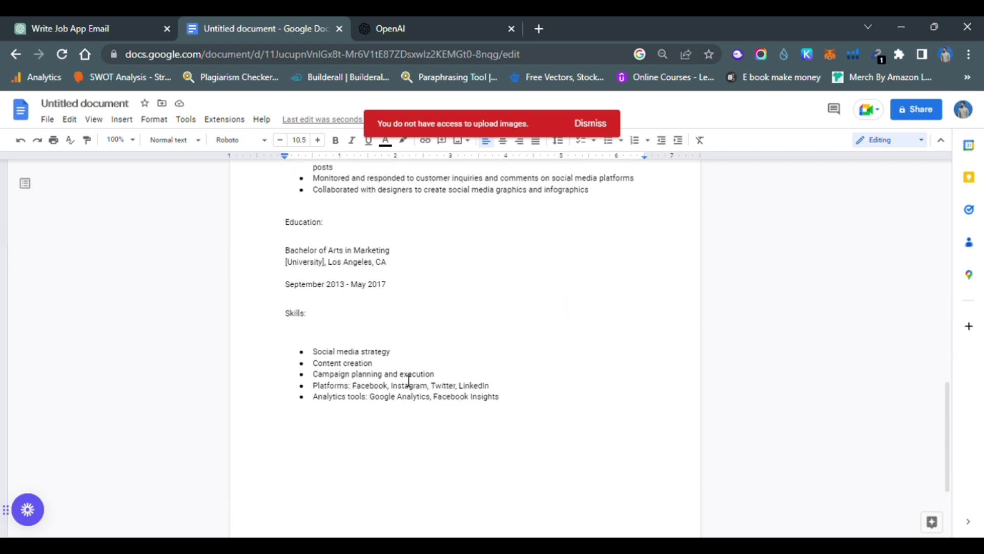
pyautogui.scroll(11, 478, 376)
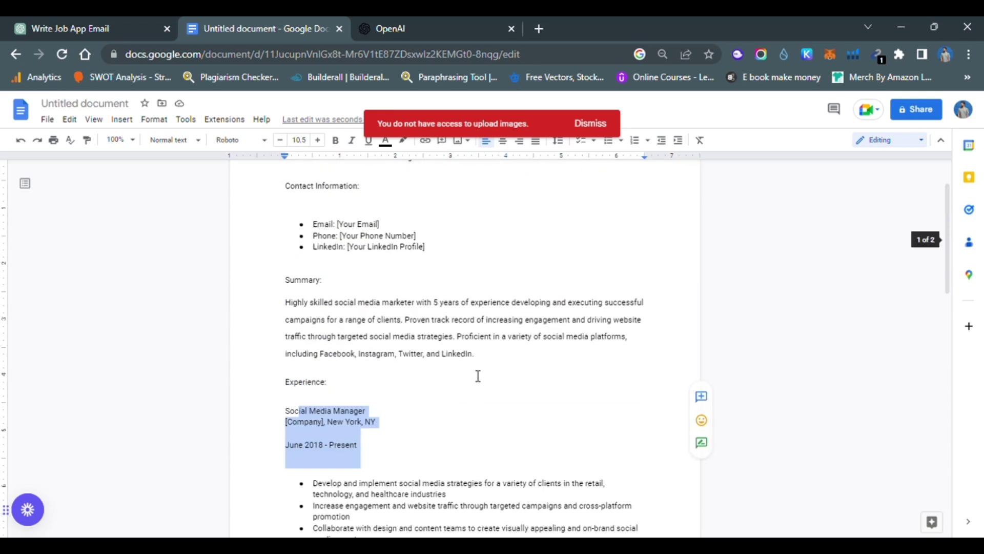
# - Switch to ChatGPT and start a new prompt at the end of the chat with "Write me a cover letter for"
pyautogui.click(81, 21)
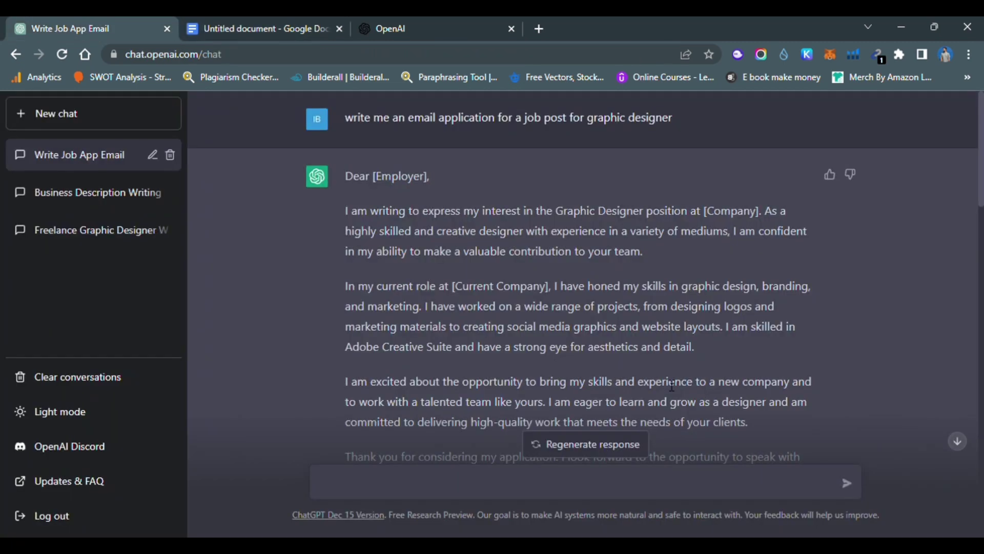
pyautogui.scroll(-15, 574, 381)
pyautogui.scroll(-10, 508, 370)
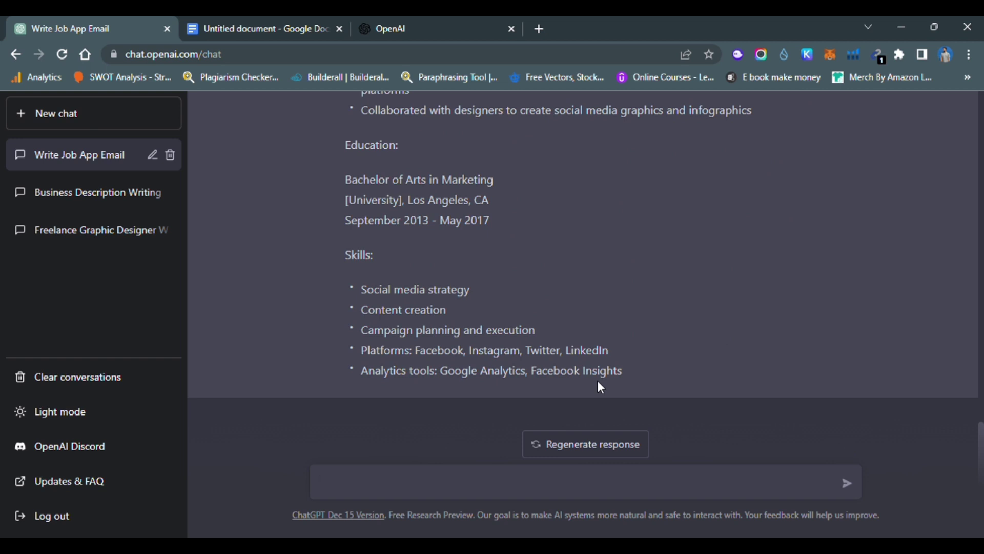
pyautogui.write('me a cover letter for g')
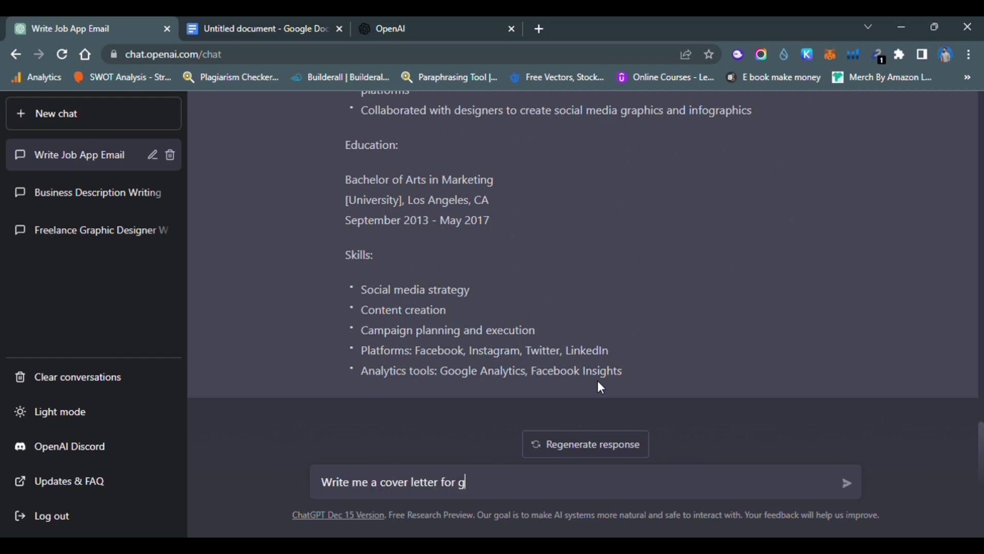
pyautogui.write('raphic designe')
pyautogui.press('BackSpace')
pyautogui.press('BackSpace')
pyautogui.press('BackSpace')
pyautogui.press('BackSpace')
pyautogui.press('BackSpace')
pyautogui.press('BackSpace')
pyautogui.press('BackSpace')
pyautogui.press('BackSpace')
pyautogui.press('BackSpace')
pyautogui.press('BackSpace')
pyautogui.press('BackSpace')
pyautogui.press('BackSpace')
pyautogui.press('BackSpace')
# - Complete the cover letter prompt with "Social media marketing having 5 years of experince in dubai" and submit it
pyautogui.write('Social medi amar')
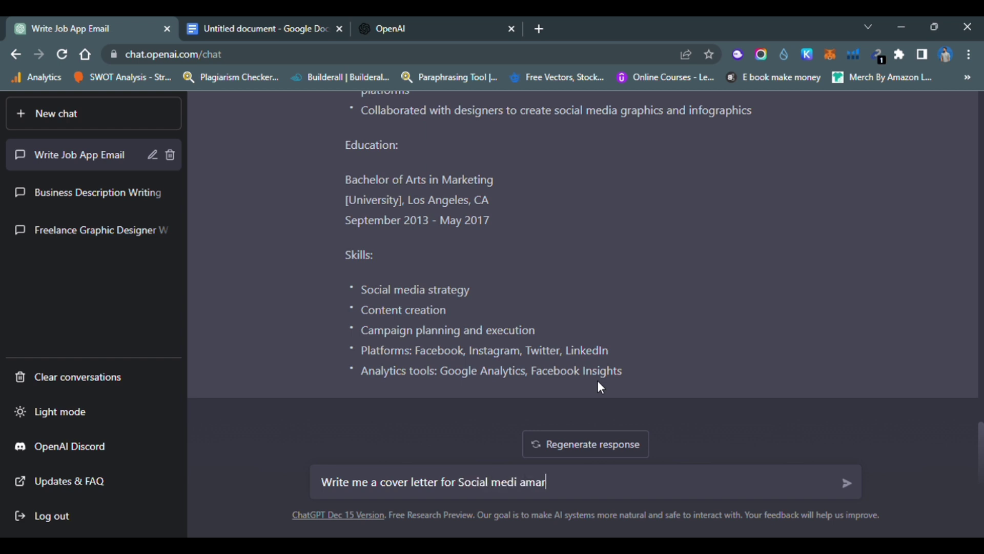
pyautogui.press('BackSpace')
pyautogui.press('BackSpace')
pyautogui.press('BackSpace')
pyautogui.press('BackSpace')
pyautogui.press('BackSpace')
pyautogui.write('a m')
pyautogui.write('ting havib')
pyautogui.press('BackSpace')
pyautogui.write('ng')
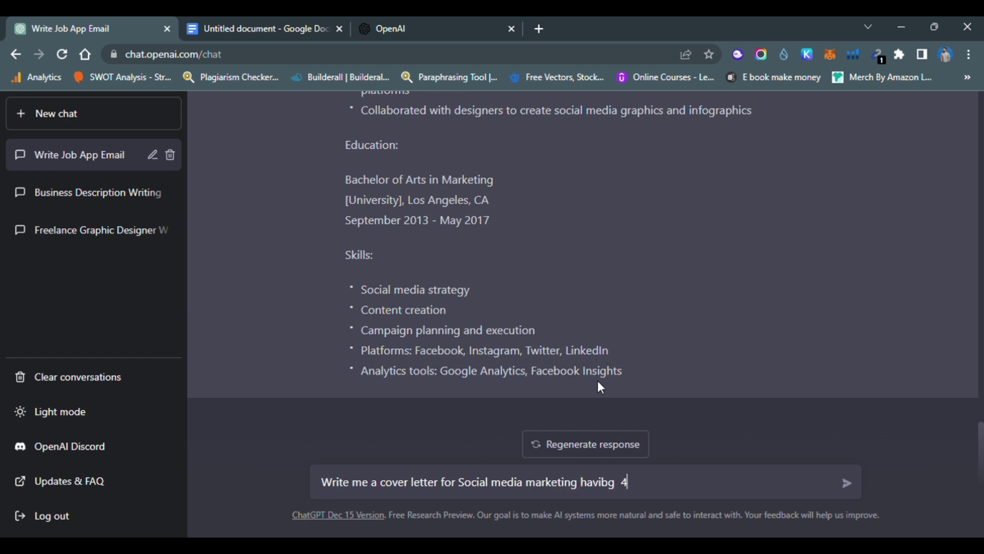
pyautogui.press('BackSpace')
pyautogui.press('BackSpace')
pyautogui.write('ng')
pyautogui.press('BackSpace')
pyautogui.press('BackSpace')
pyautogui.write('ng 5 years')
pyautogui.press('BackSpace')
pyautogui.write('s oif exp')
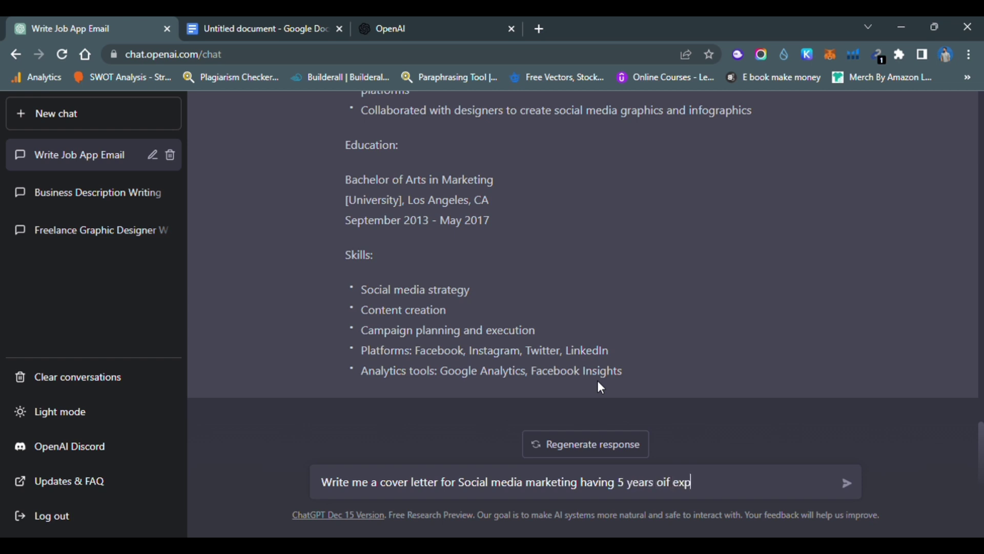
pyautogui.write('erince in dubai')
pyautogui.click(665, 487)
pyautogui.press('Delete')
pyautogui.press('Return')
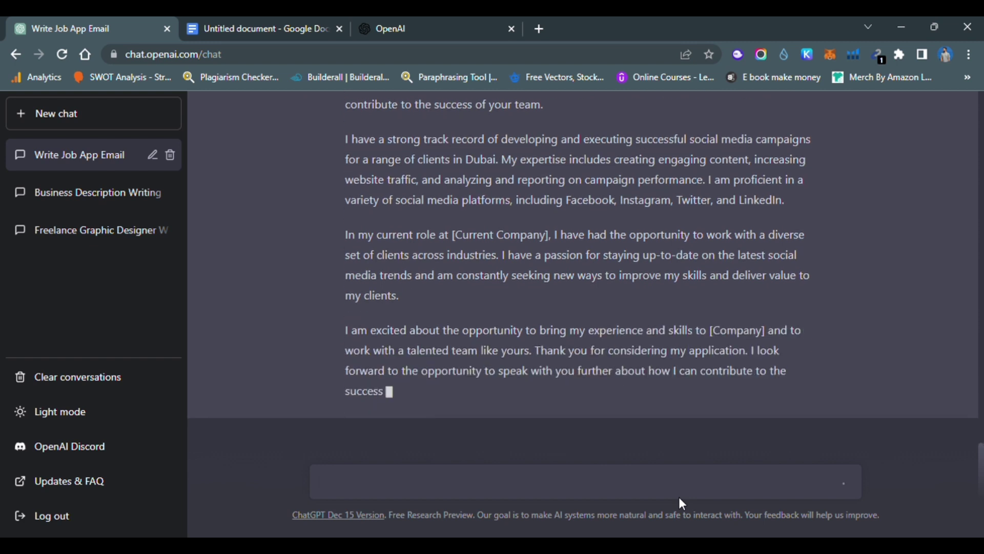
# - Examine the closing paragraph and signature of the generated cover letter and return to its greeting
pyautogui.scroll(6, 520, 214)
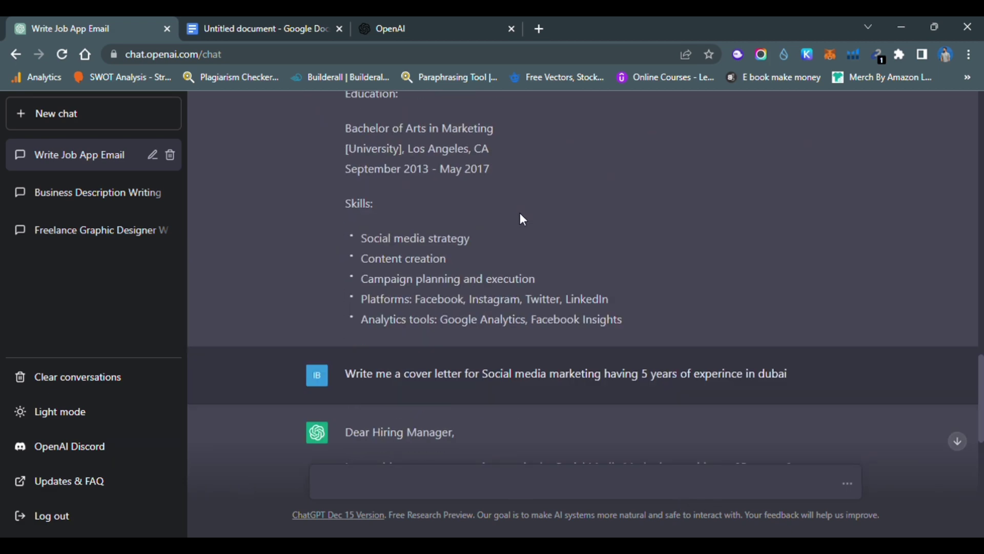
pyautogui.scroll(-7, 546, 223)
pyautogui.moveTo(433, 386); pyautogui.dragTo(339, 278)
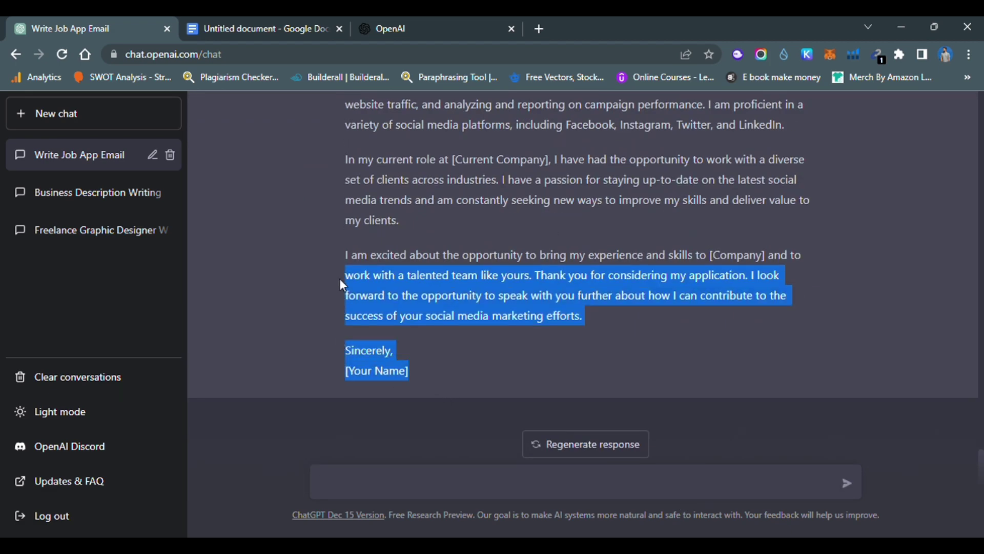
pyautogui.click(362, 251)
pyautogui.scroll(3, 436, 238)
pyautogui.scroll(2, 437, 239)
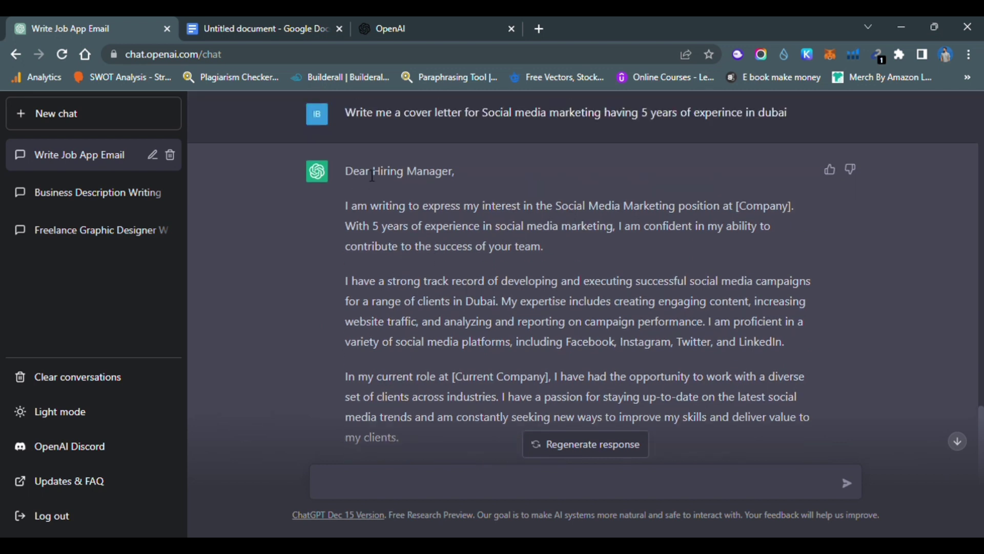
# - Point out the cover letter's greeting, the Social Media Marketing position at the company, and the statement of confidence
pyautogui.moveTo(347, 174); pyautogui.dragTo(458, 172)
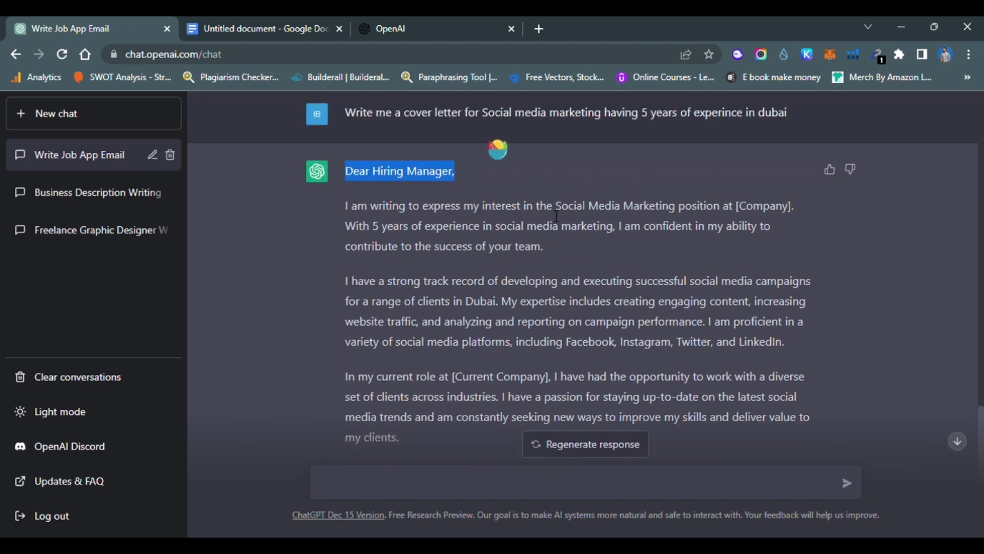
pyautogui.moveTo(575, 206); pyautogui.dragTo(797, 206)
pyautogui.click(518, 230)
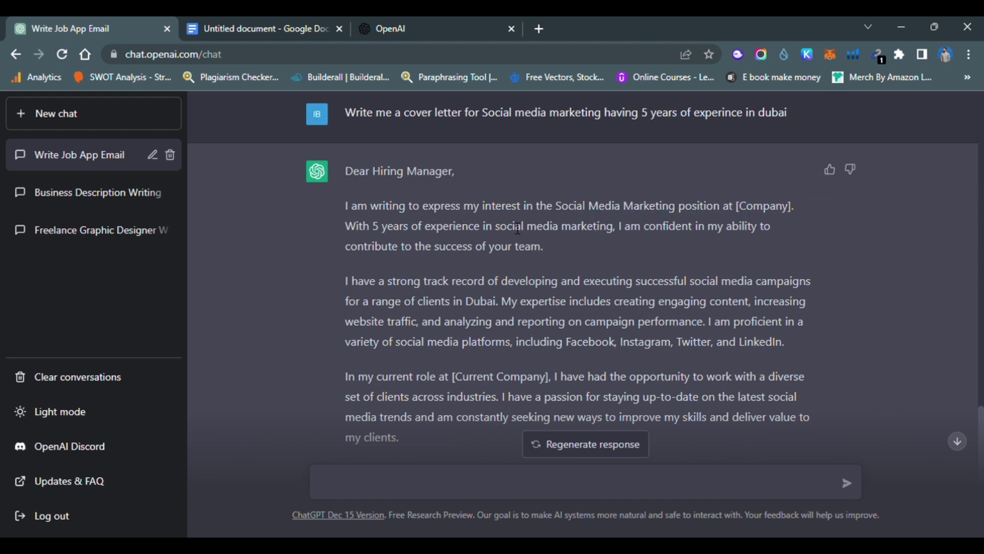
pyautogui.moveTo(632, 232); pyautogui.dragTo(752, 233)
pyautogui.click(430, 260)
# - Read through the full cover letter from its opening to the name placeholder at the end
pyautogui.scroll(-4, 508, 282)
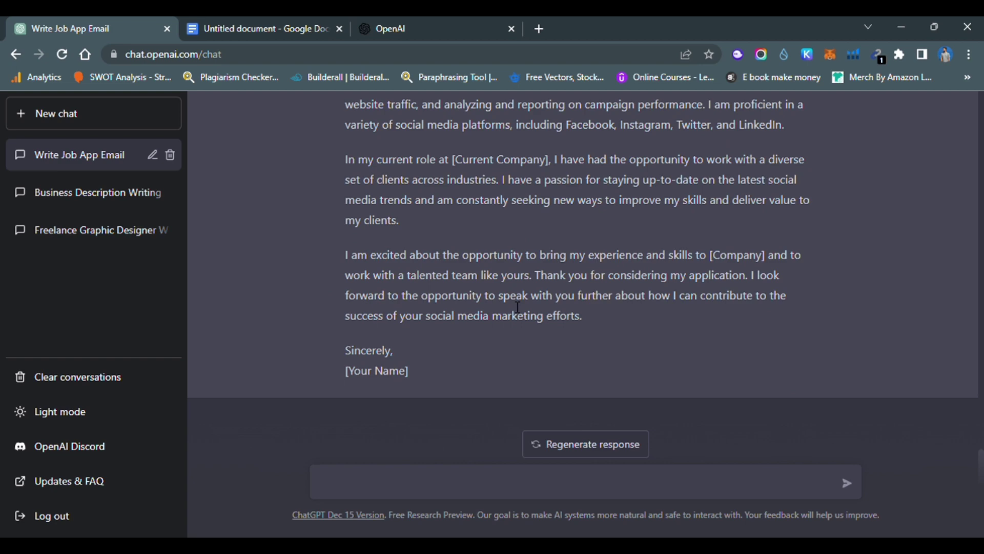
pyautogui.scroll(5, 361, 291)
pyautogui.scroll(-5, 385, 282)
pyautogui.scroll(8, 392, 298)
pyautogui.scroll(-6, 396, 294)
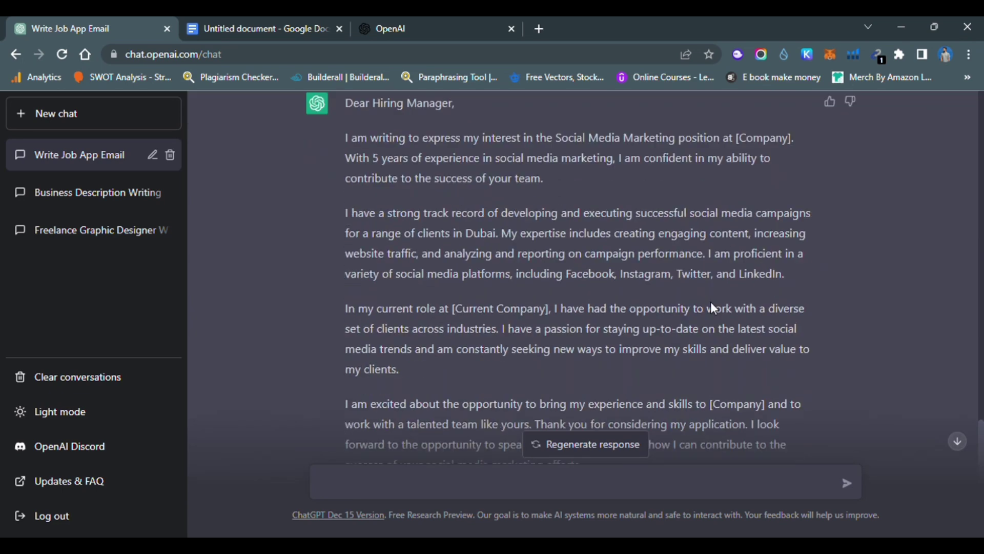
pyautogui.scroll(-3, 714, 308)
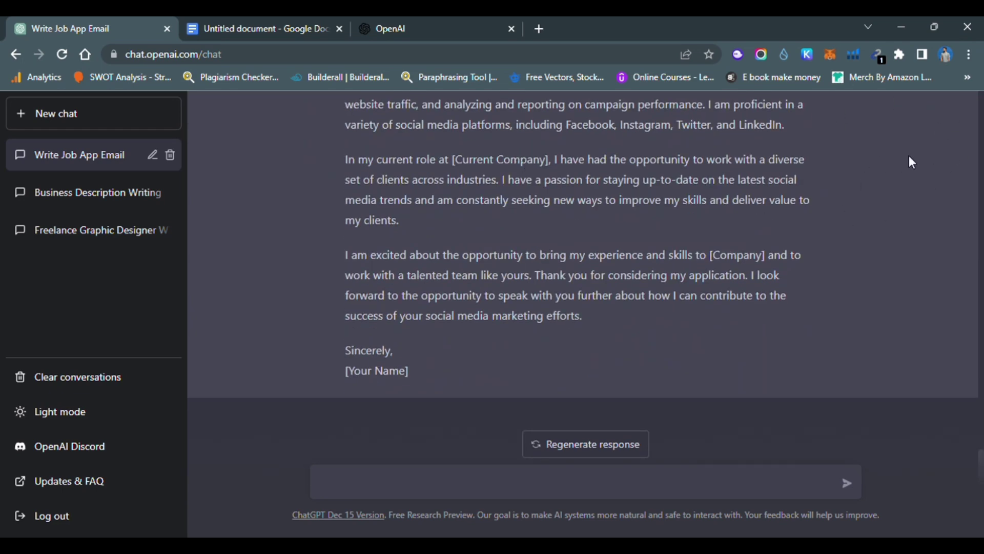